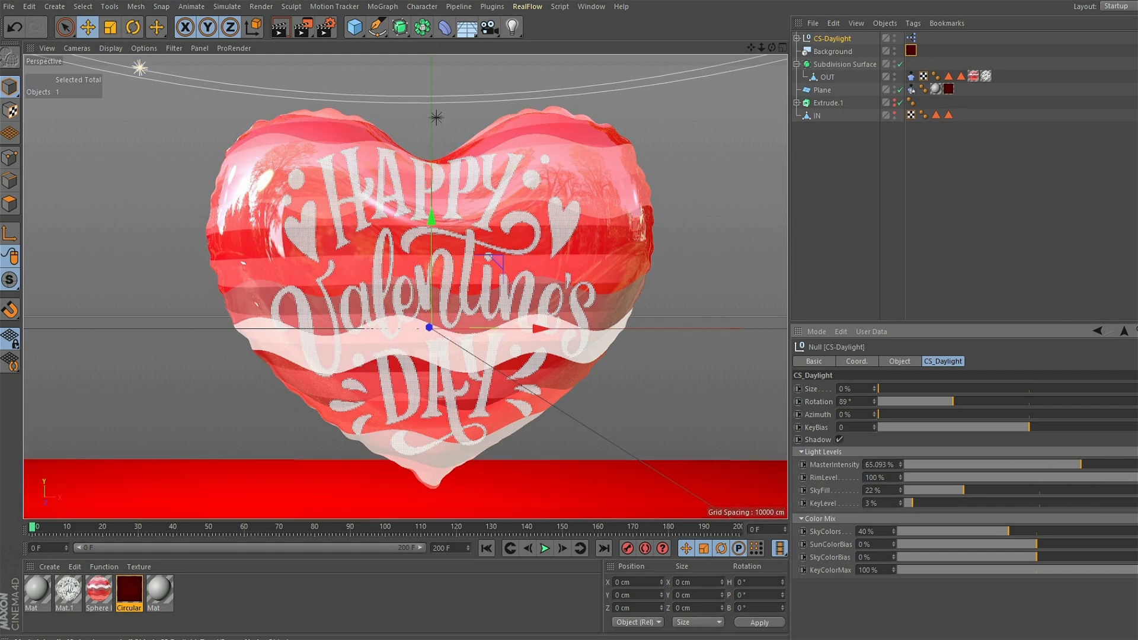
- Set the CS-Daylight rig's master intensity to 60.023 % and its sky fill to 30.761 %
left_click_drag(964, 490, 989, 491)
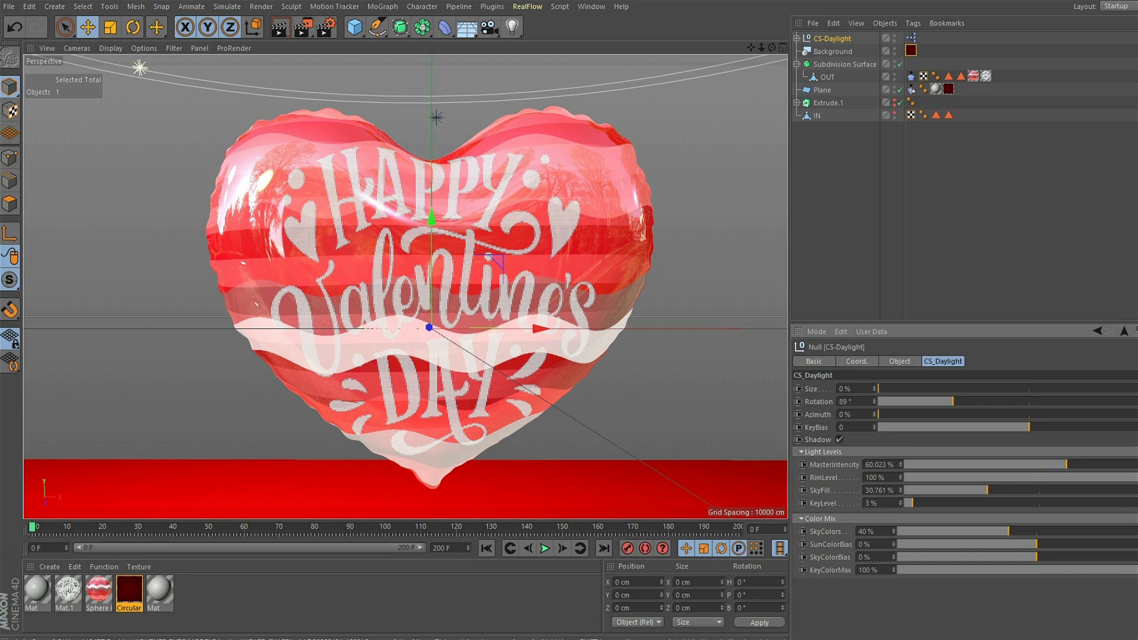
- Play the balloon's fall onto the floor to about frame 106, stop it and return to the first frame
left_click_drag(752, 47, 752, 27)
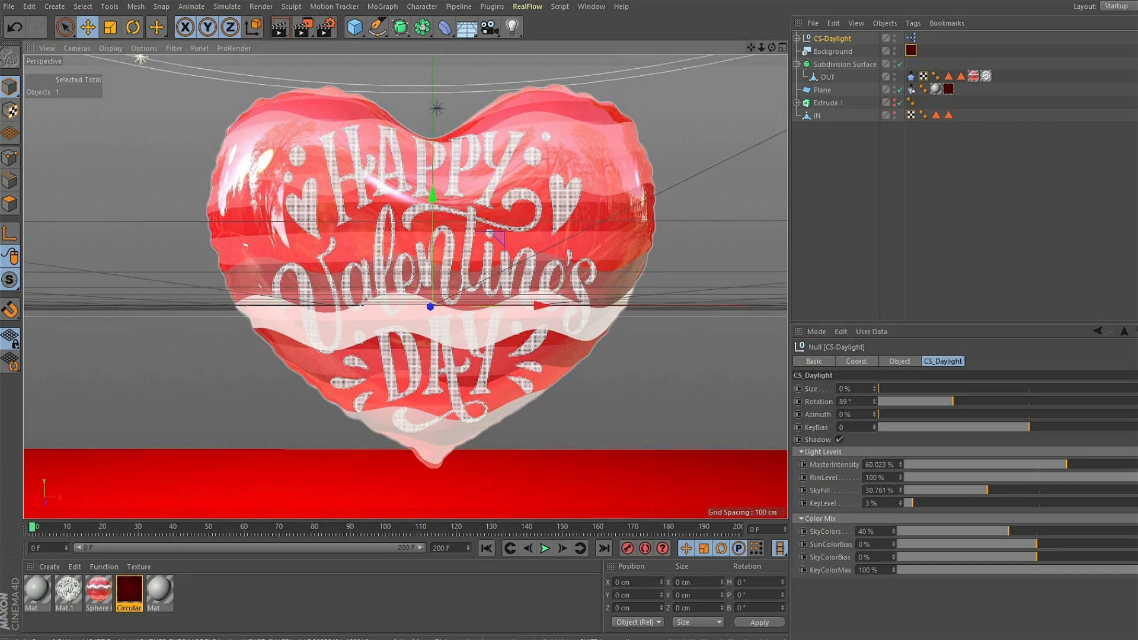
left_click(545, 548)
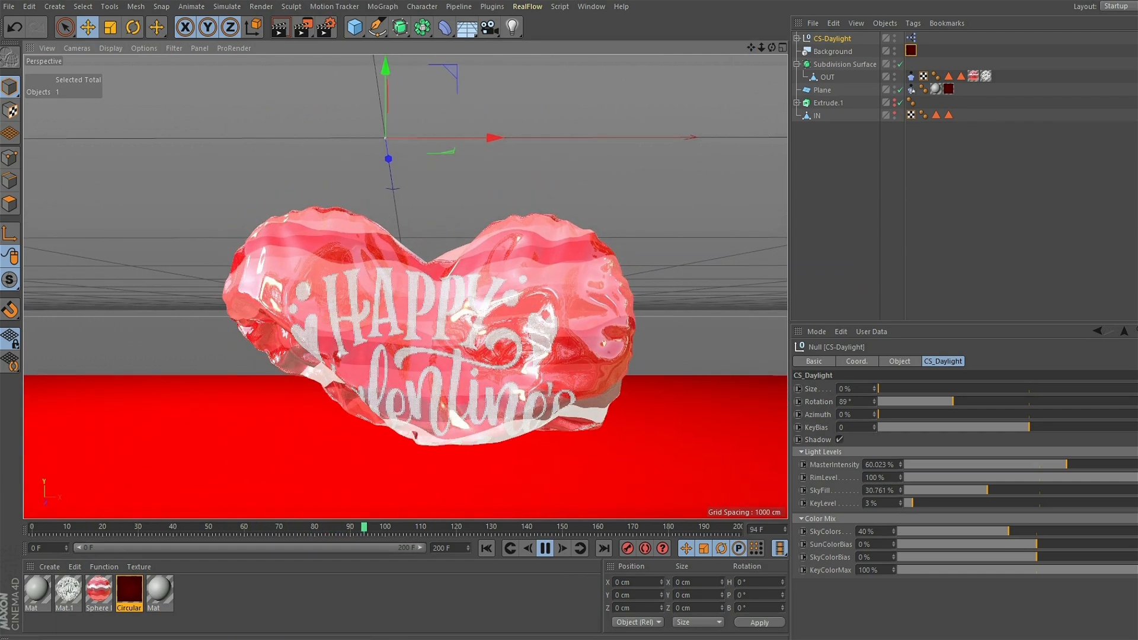
left_click(545, 549)
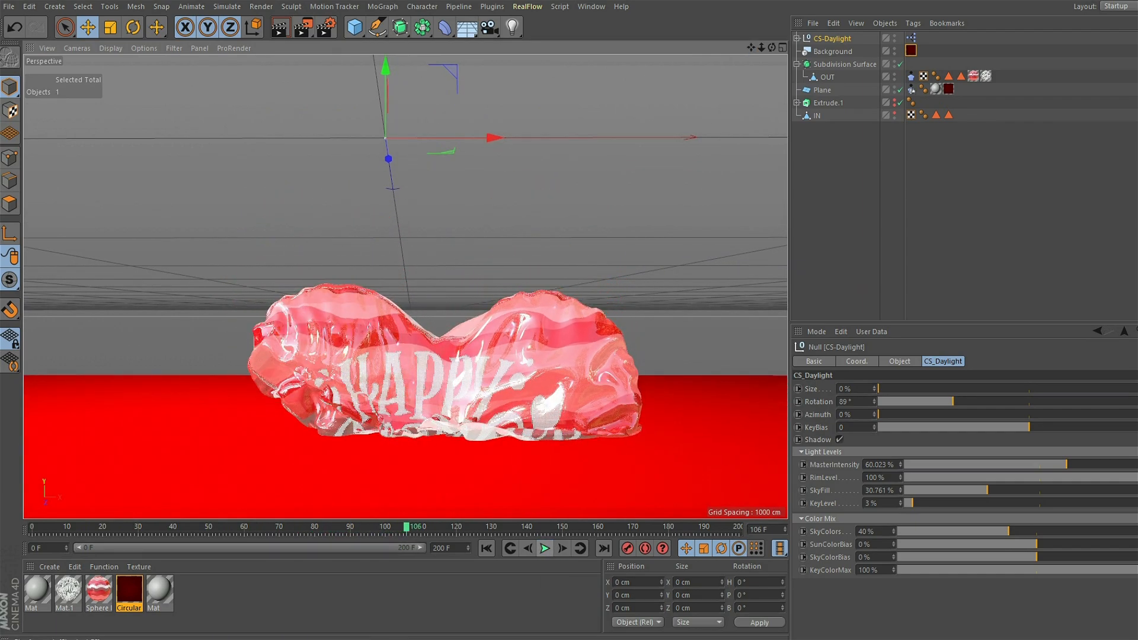
left_click(487, 548)
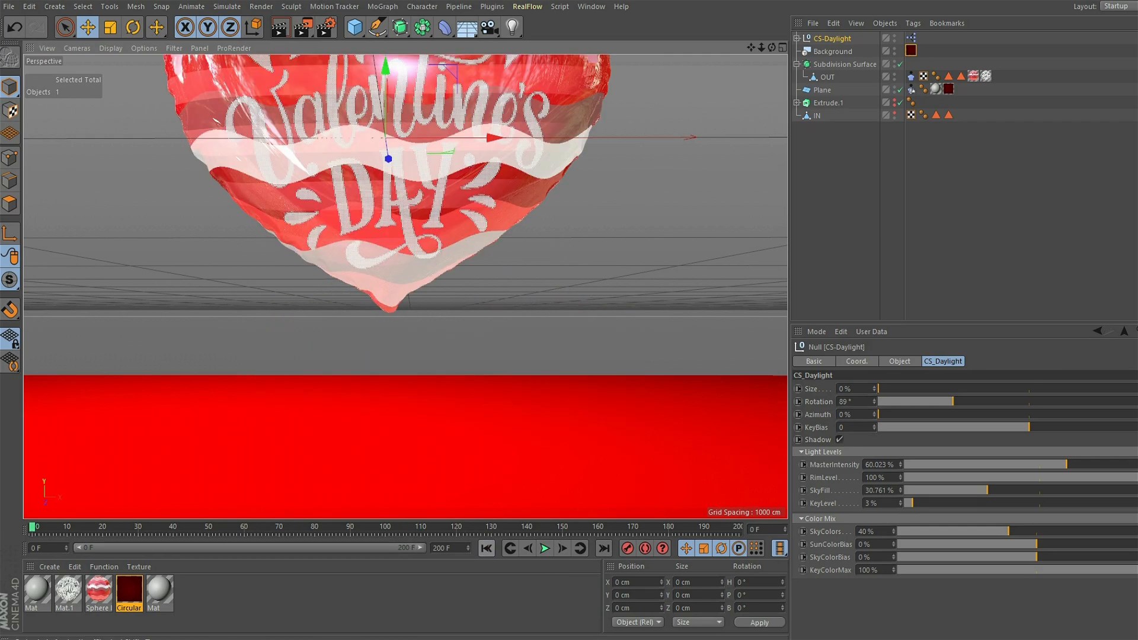
left_click_drag(751, 47, 794, 247)
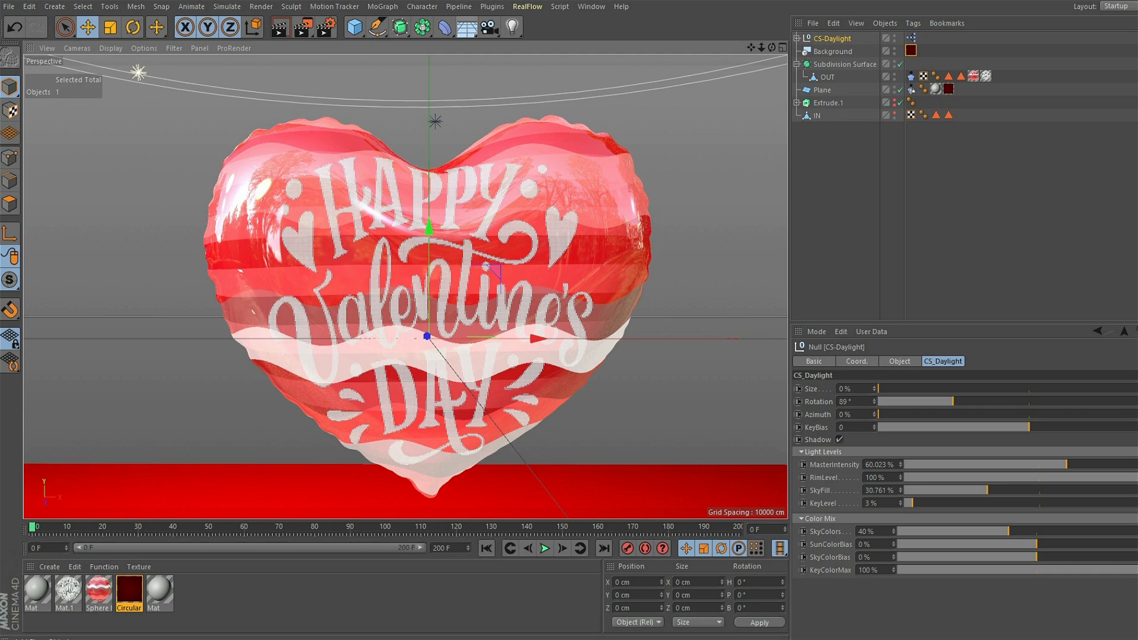
- Add a Sky object to the scene and search the preset library for HDRI
left_click_drag(466, 30, 495, 68)
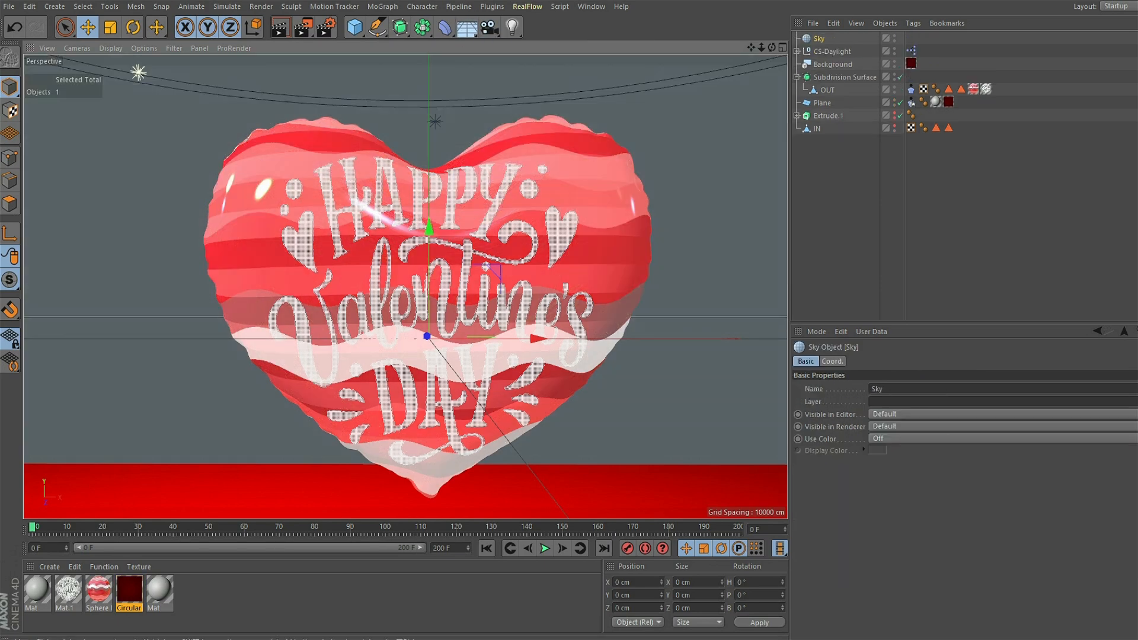
left_click(591, 6)
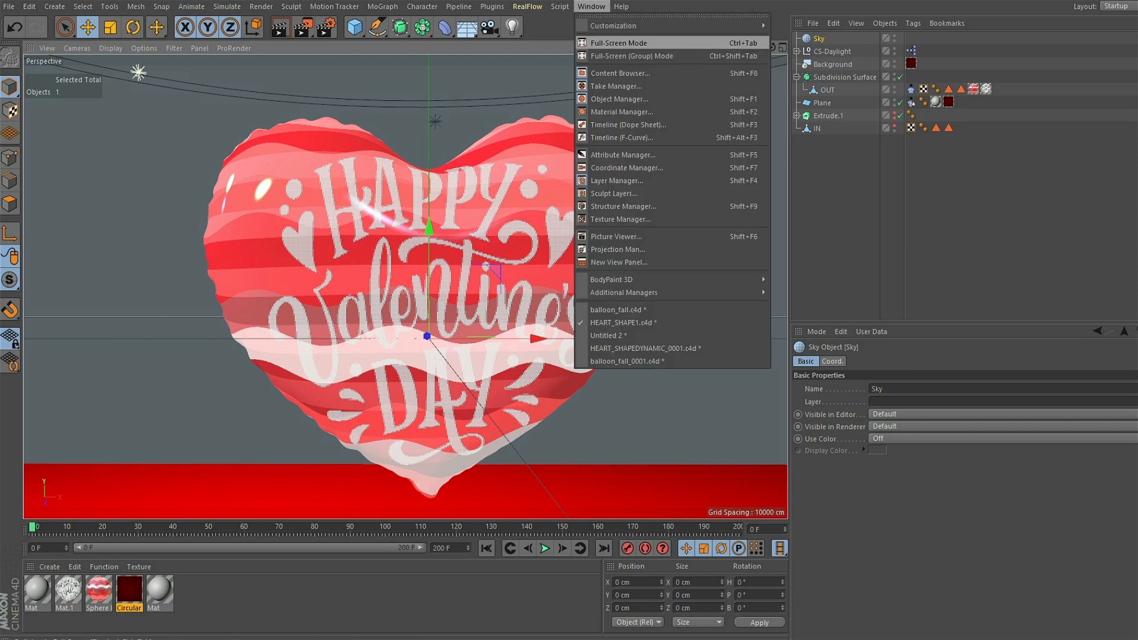
left_click(620, 73)
double_click(289, 44)
type("HDR")
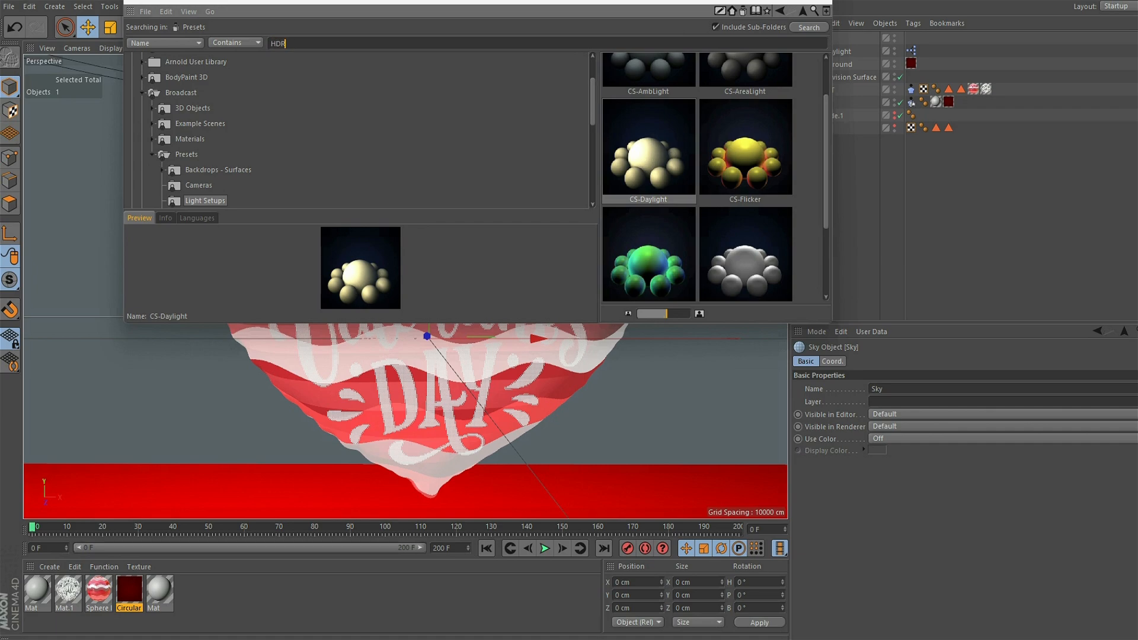
type("I")
key("Return")
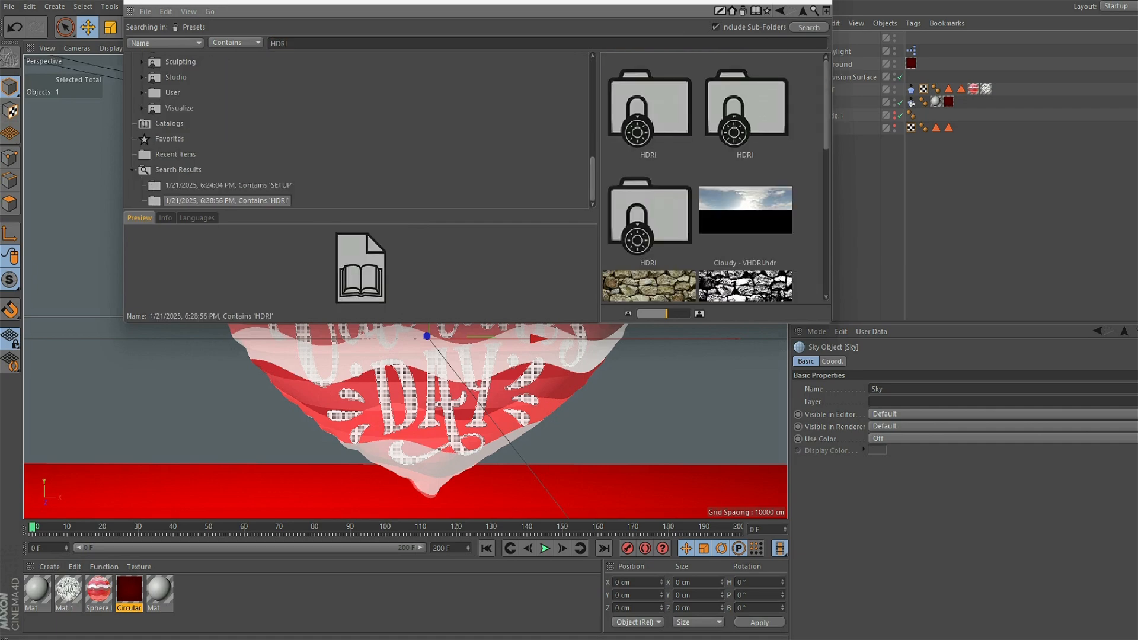
- Load the Default Cinema Environment HDRI material from the preset library and close the library
left_click_drag(826, 85, 826, 145)
double_click(649, 231)
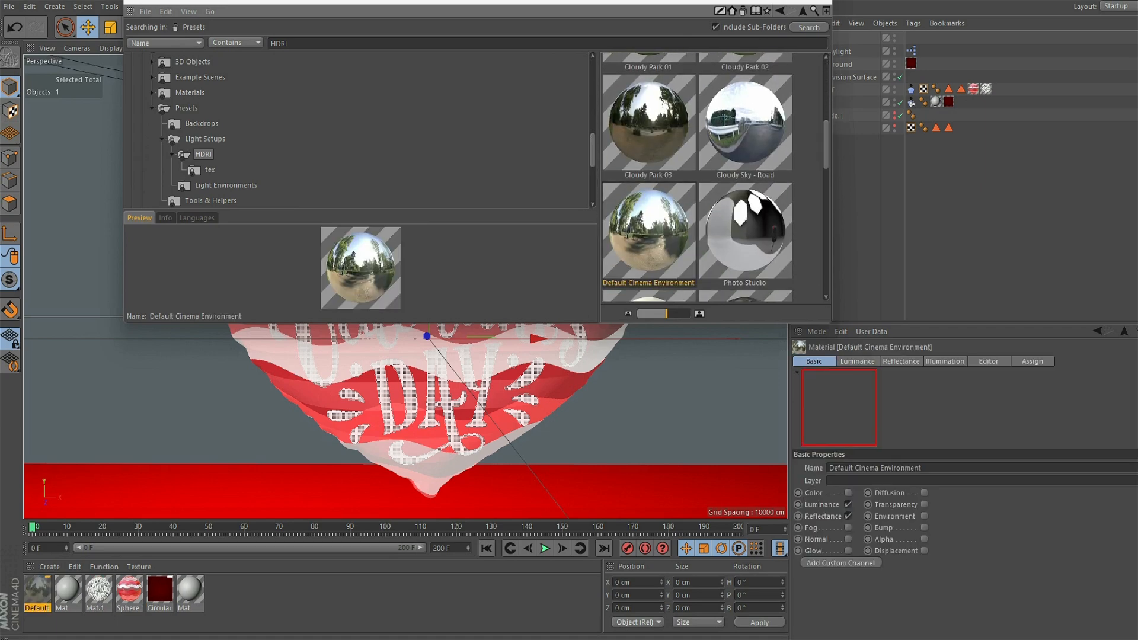
left_click(819, 3)
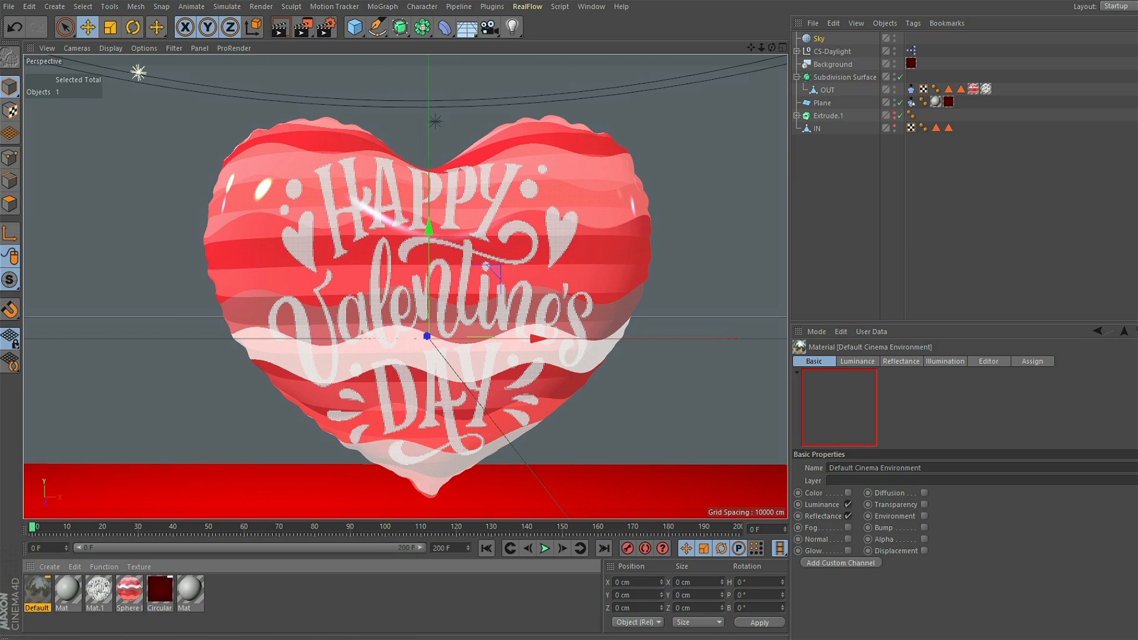
- Save the heart balloon scene and clear the material selection
left_click(8, 6)
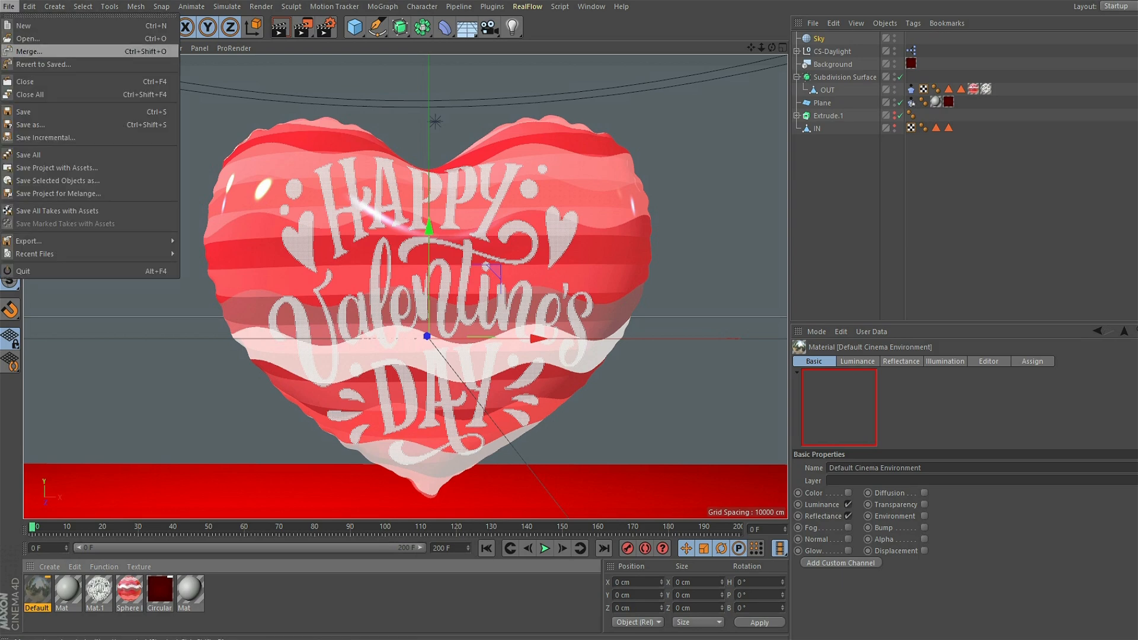
left_click(24, 112)
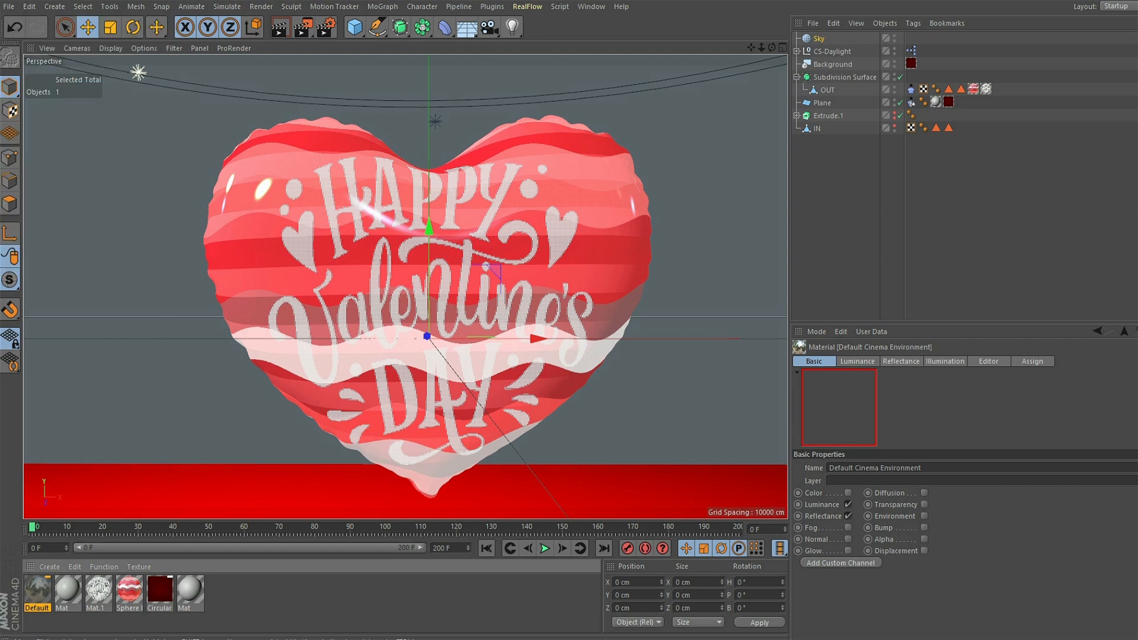
left_click(296, 598)
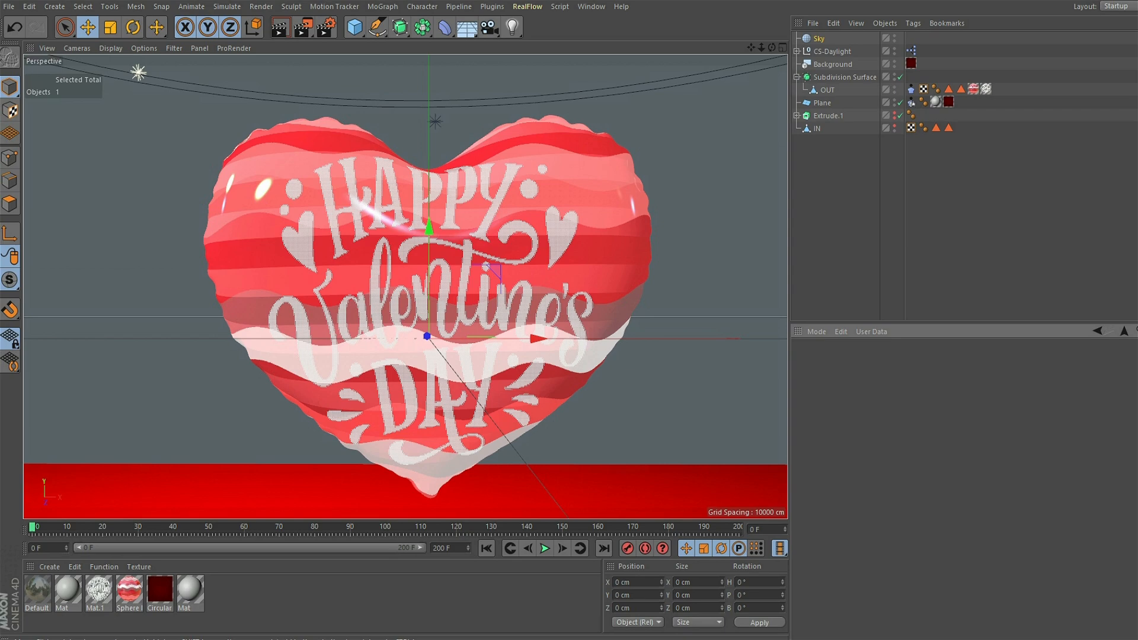
- Reopen the preset library, preview other HDRI presets and load the Photo Studio material into the scene
left_click(591, 6)
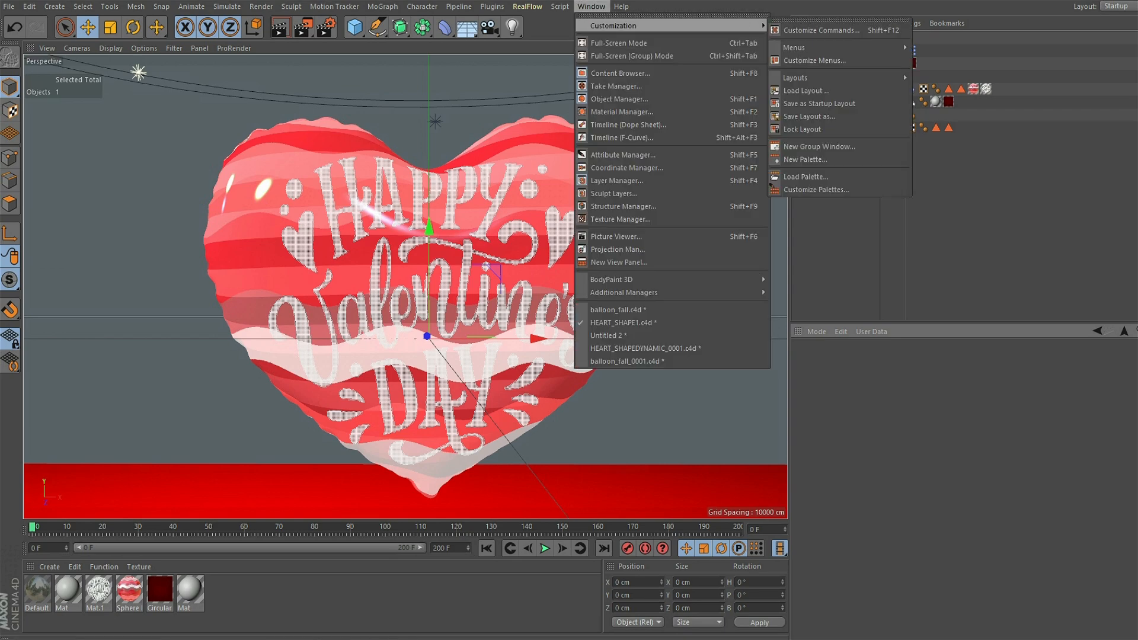
left_click(620, 73)
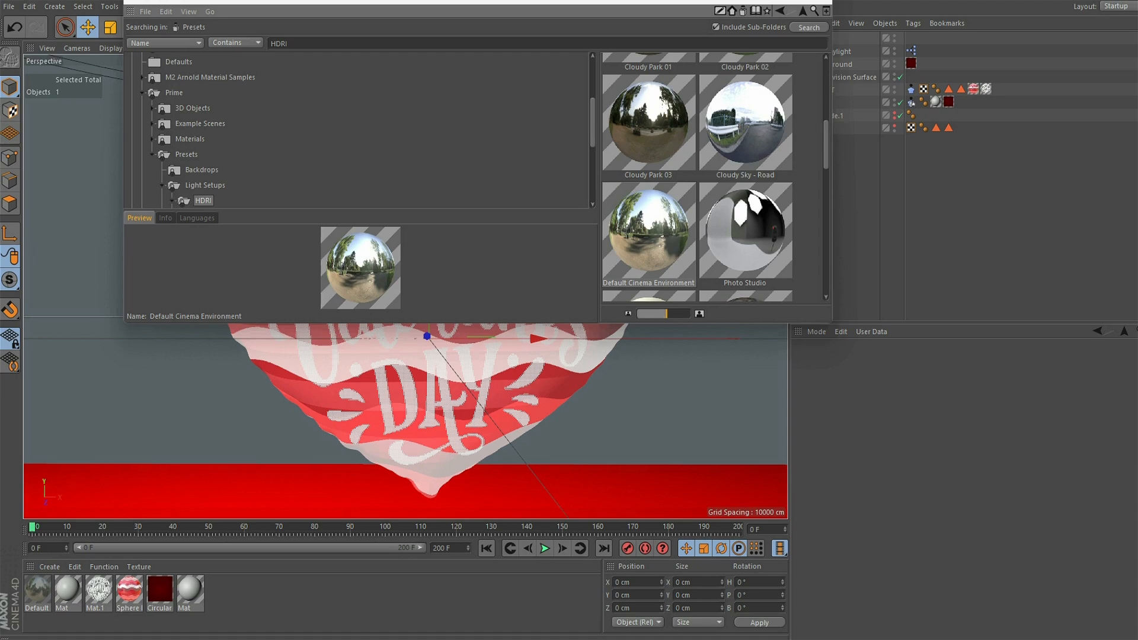
scroll(698, 177, "down", 2)
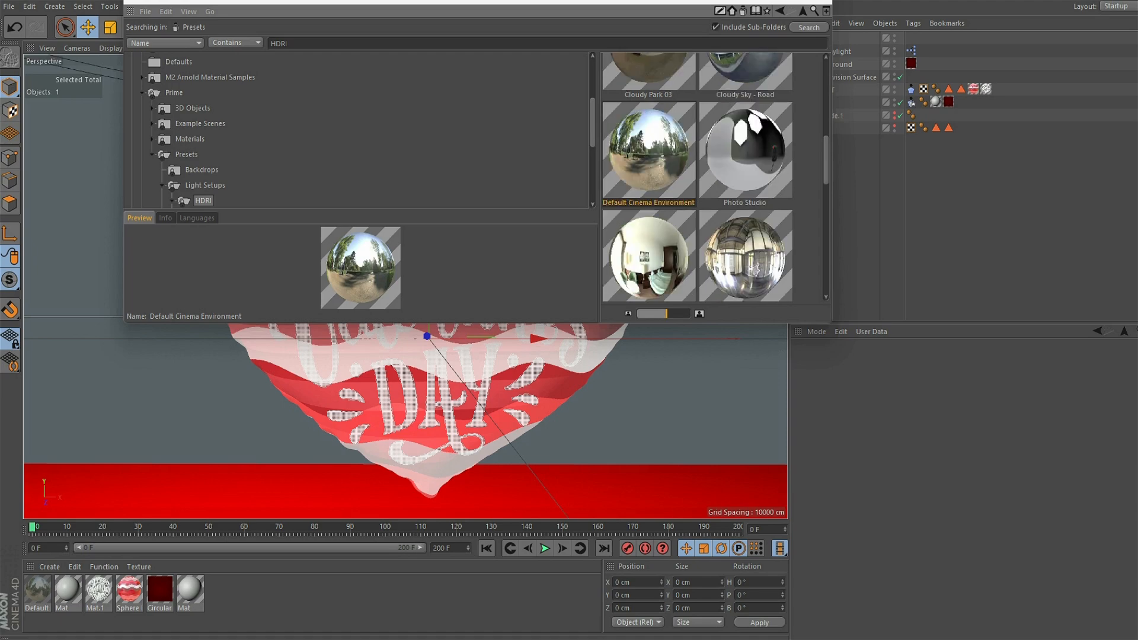
left_click(746, 258)
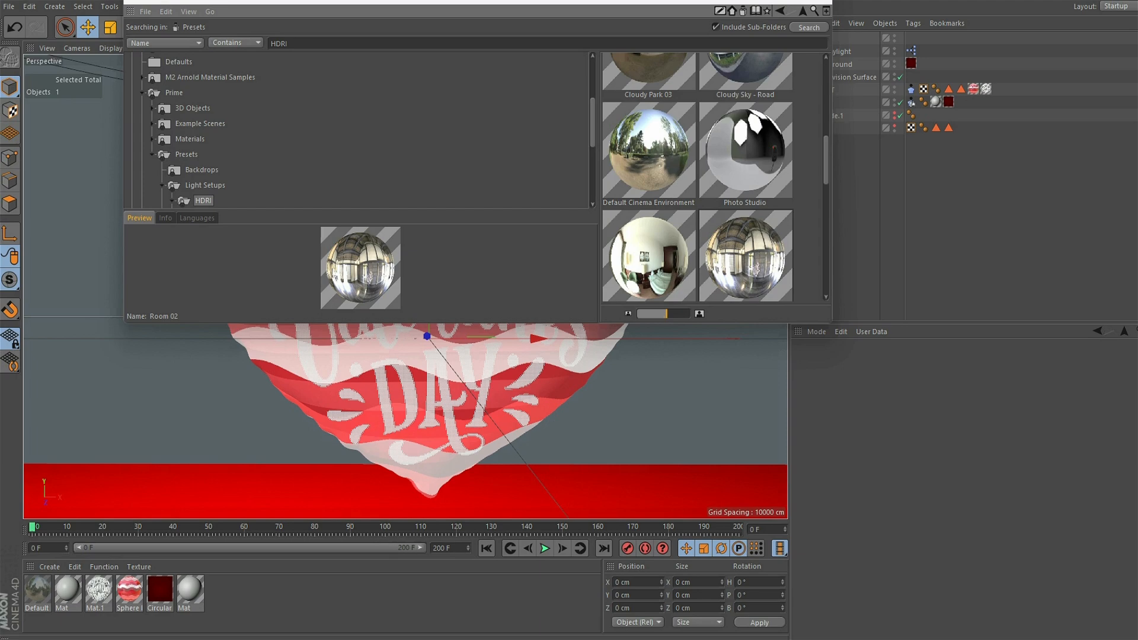
left_click(746, 150)
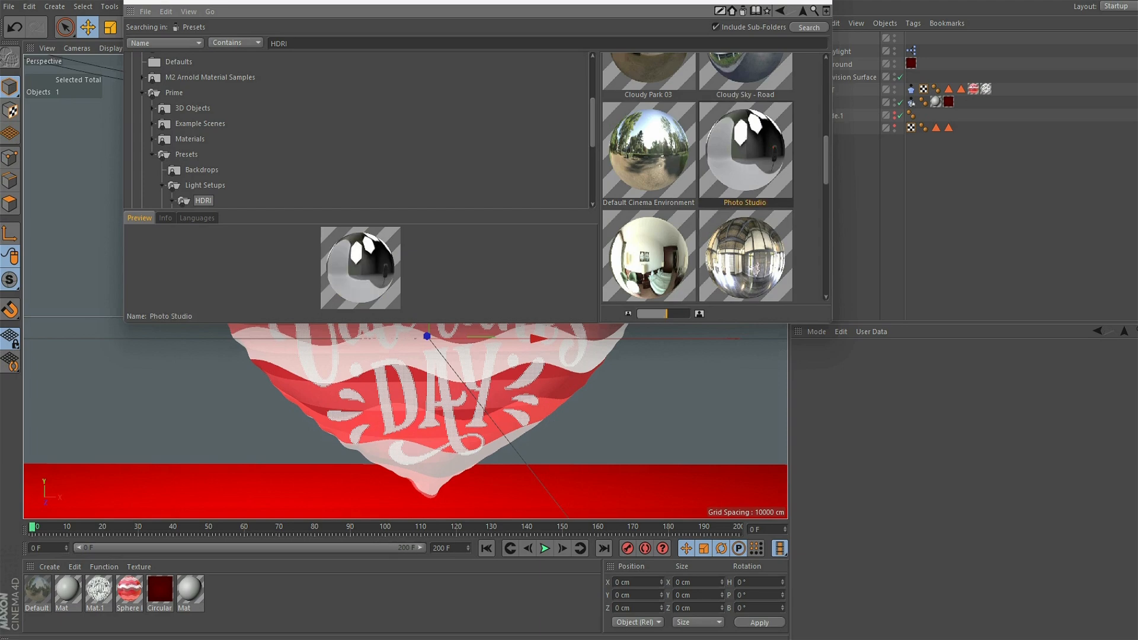
double_click(746, 151)
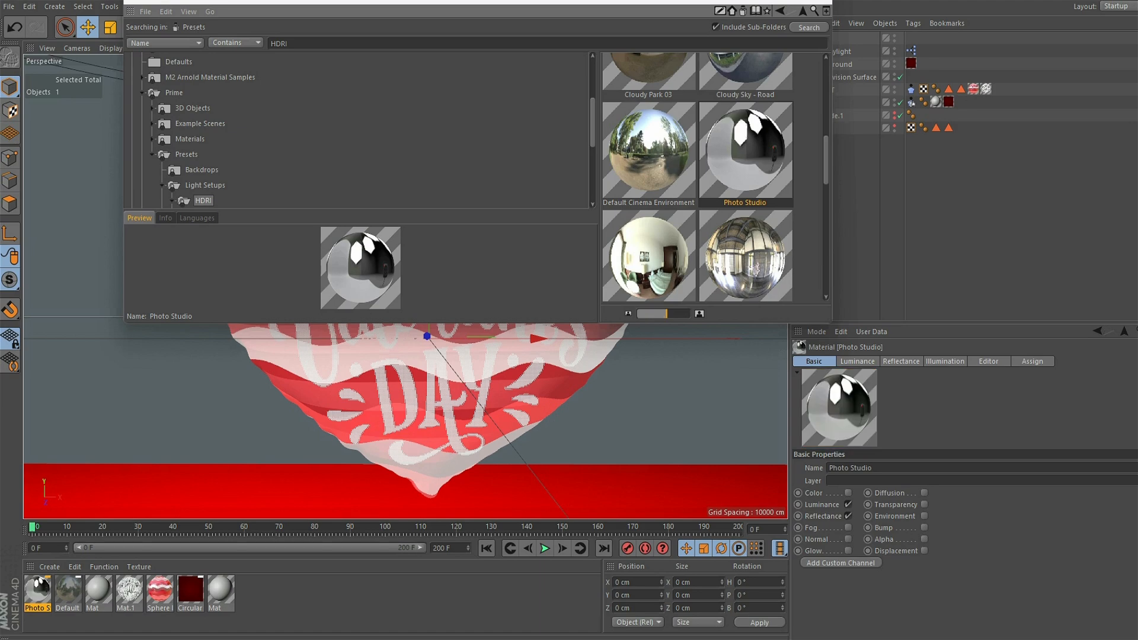
left_click(819, 3)
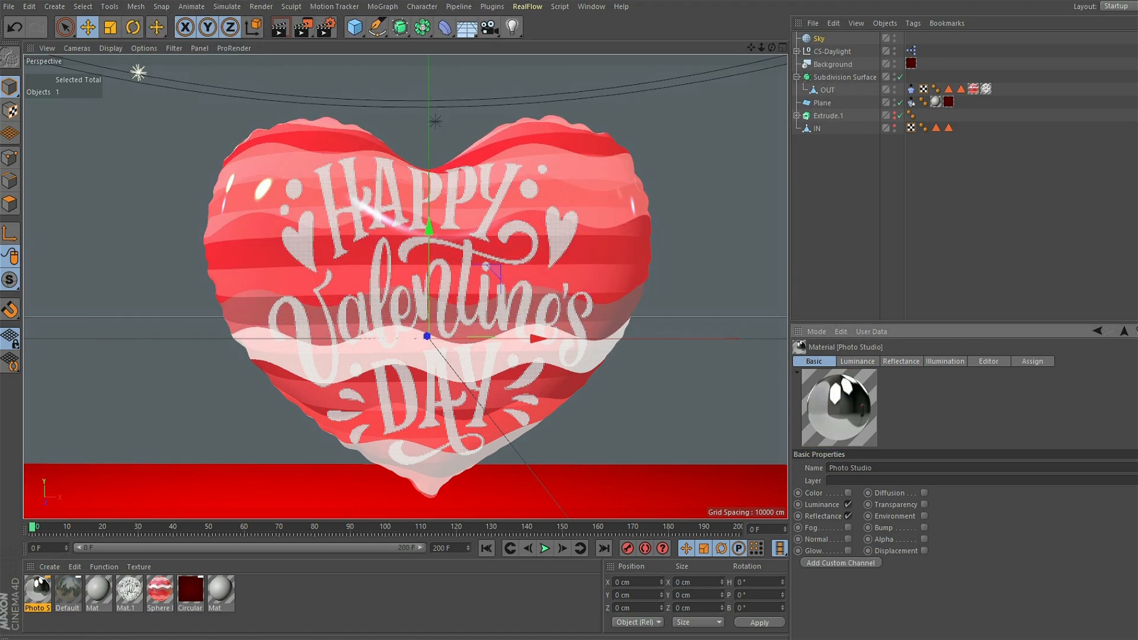
- Apply the Default Cinema Environment material to the Sky object
left_click(69, 590)
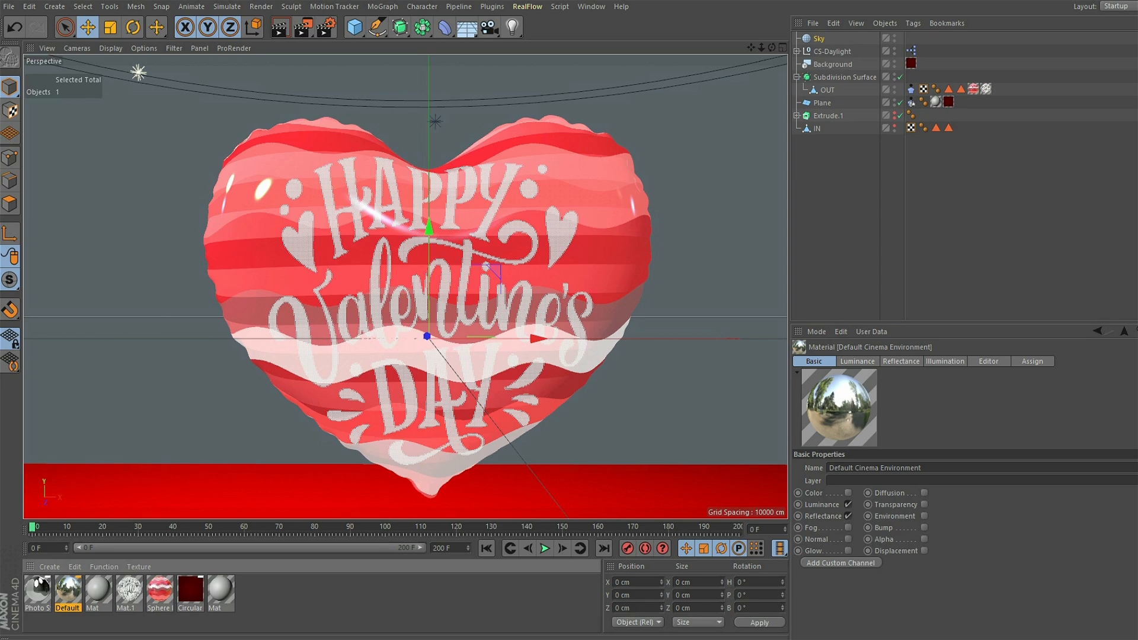
left_click_drag(68, 590, 819, 38)
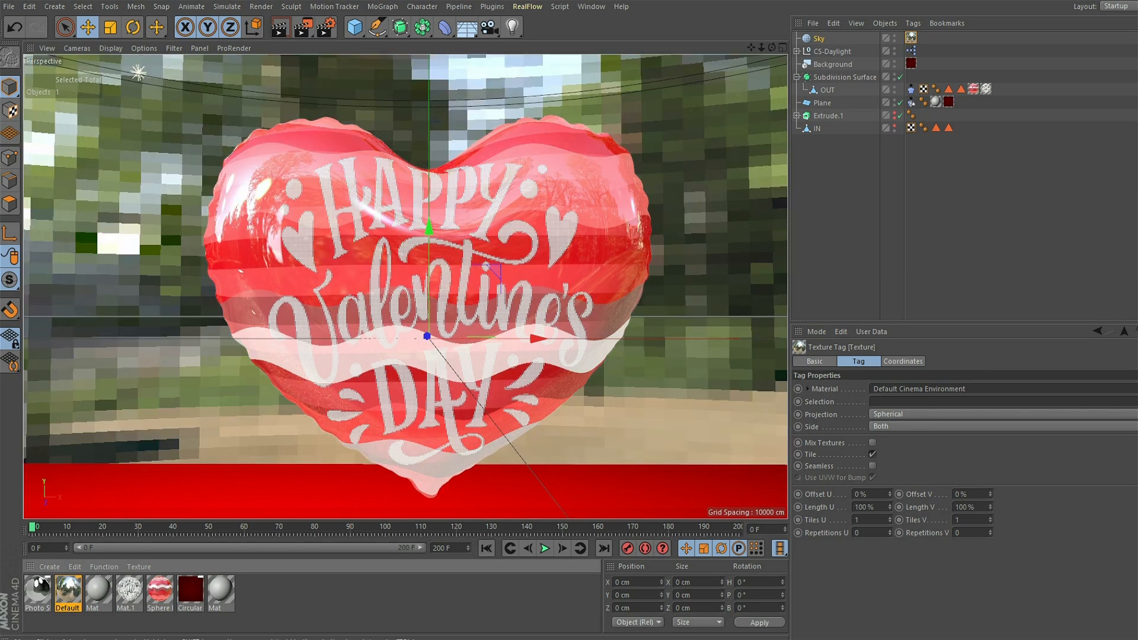
- Add a Compositing tag to the Sky object and disable Seen by Camera
right_click(820, 39)
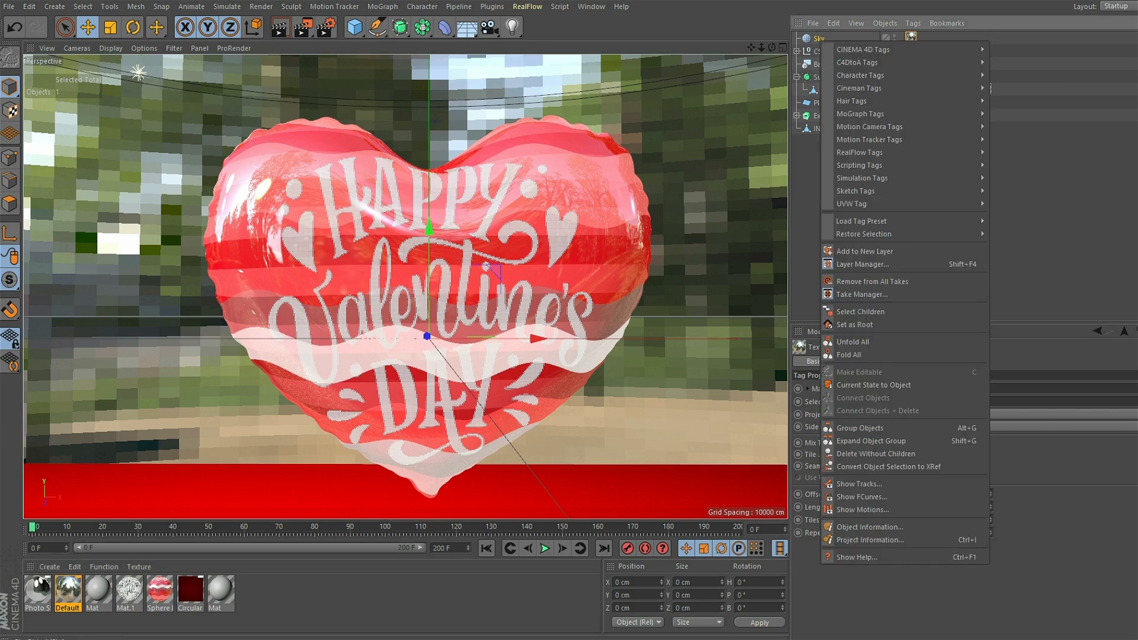
mouse_move(877, 49)
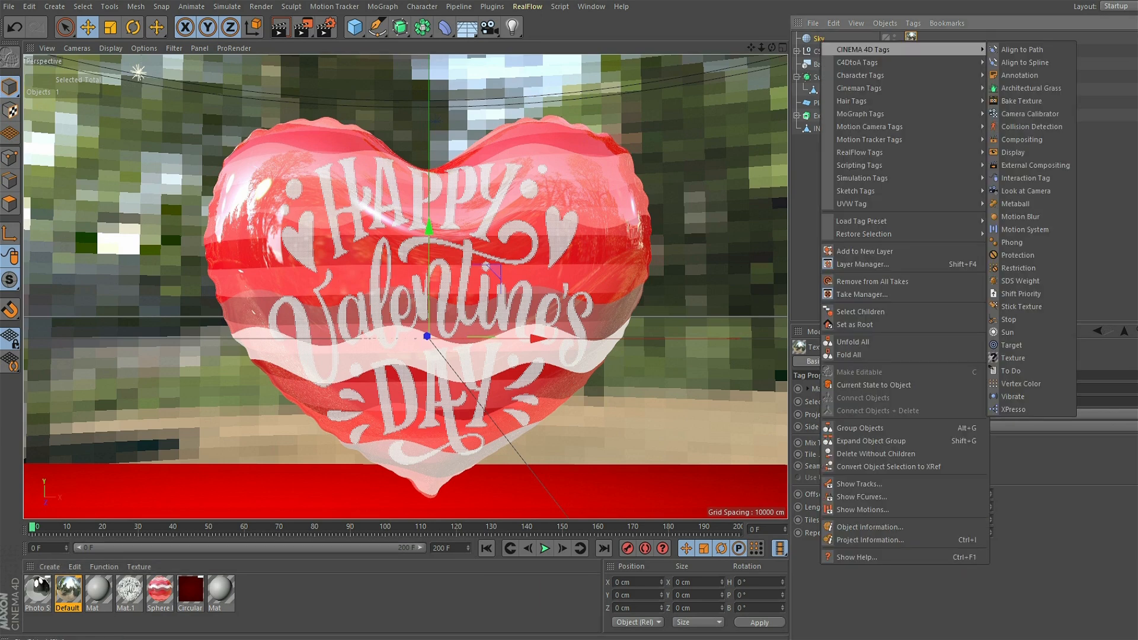
left_click(1023, 140)
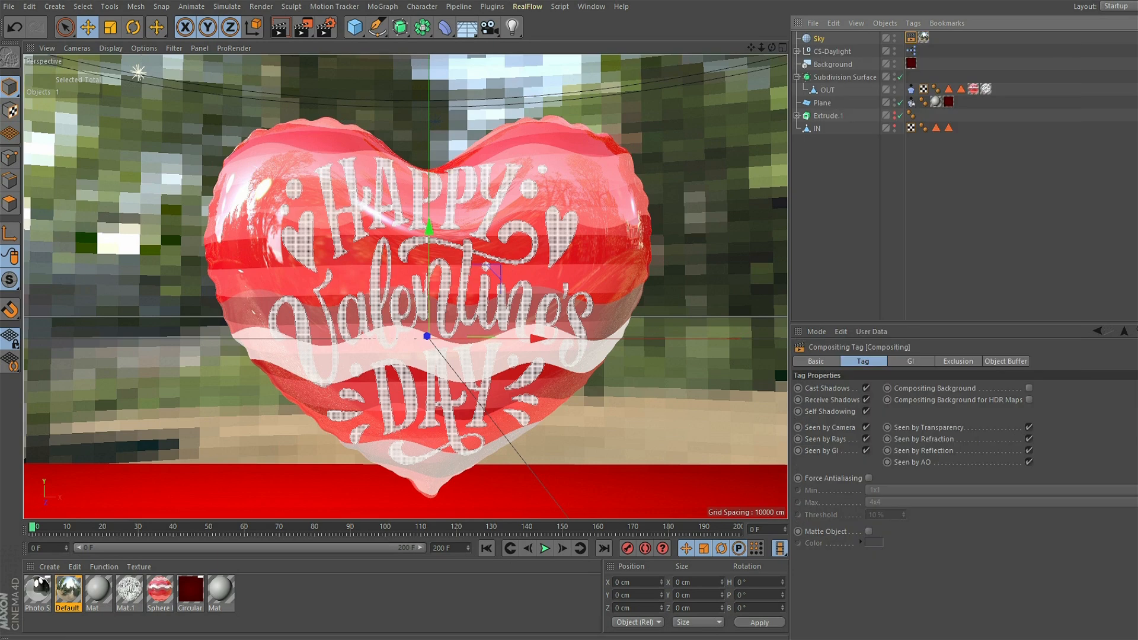
left_click(866, 428)
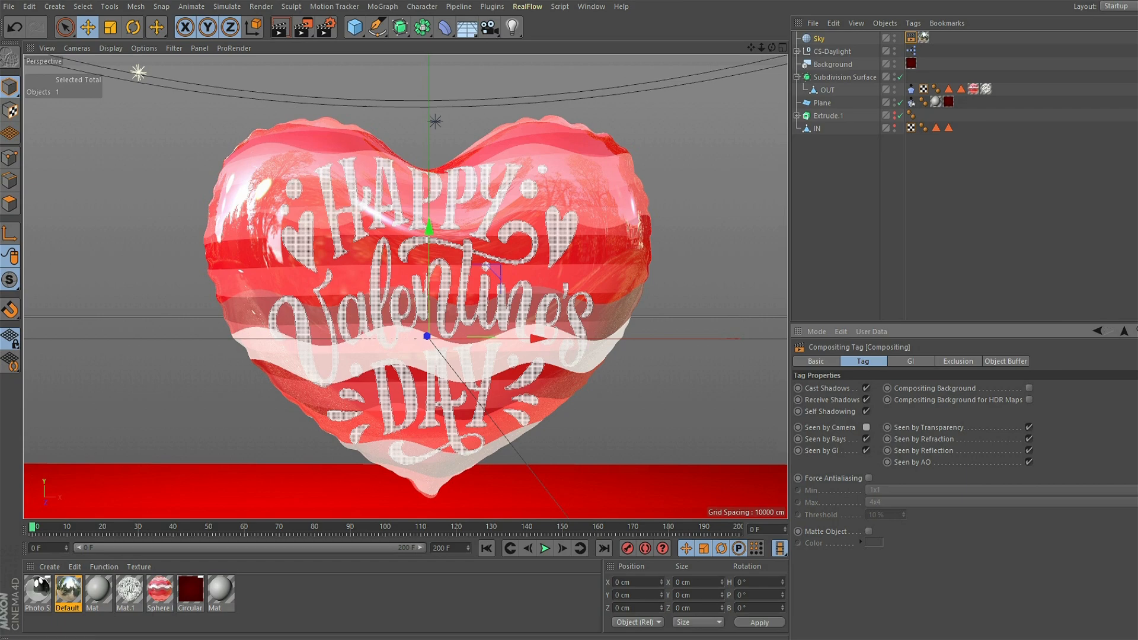
- Compare the OUT mesh's cloth tag settings with those of the balloon in balloon_fall.c4d, then return to HEART_SHAPE1.c4d
scroll(406, 288, "up", 3)
scroll(406, 287, "down", 4)
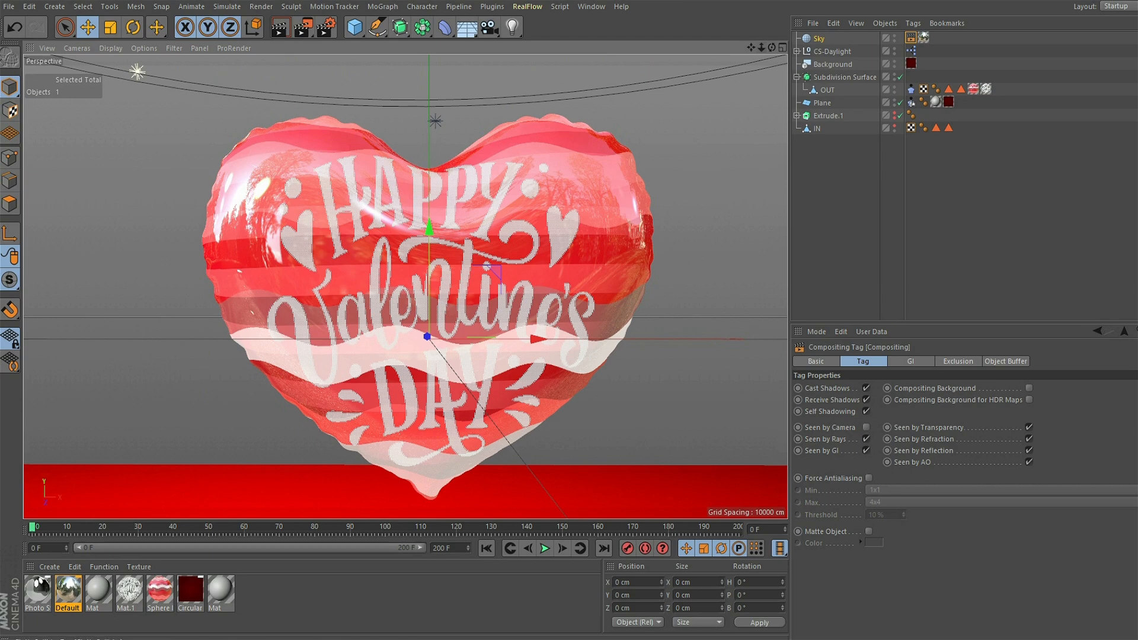
left_click(911, 90)
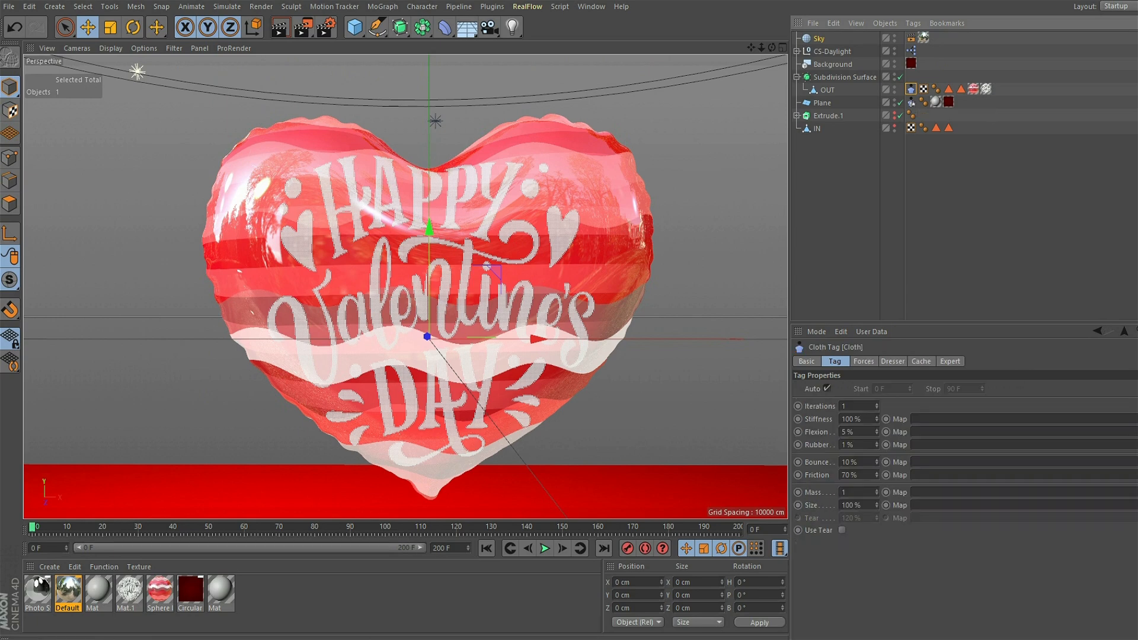
left_click(590, 6)
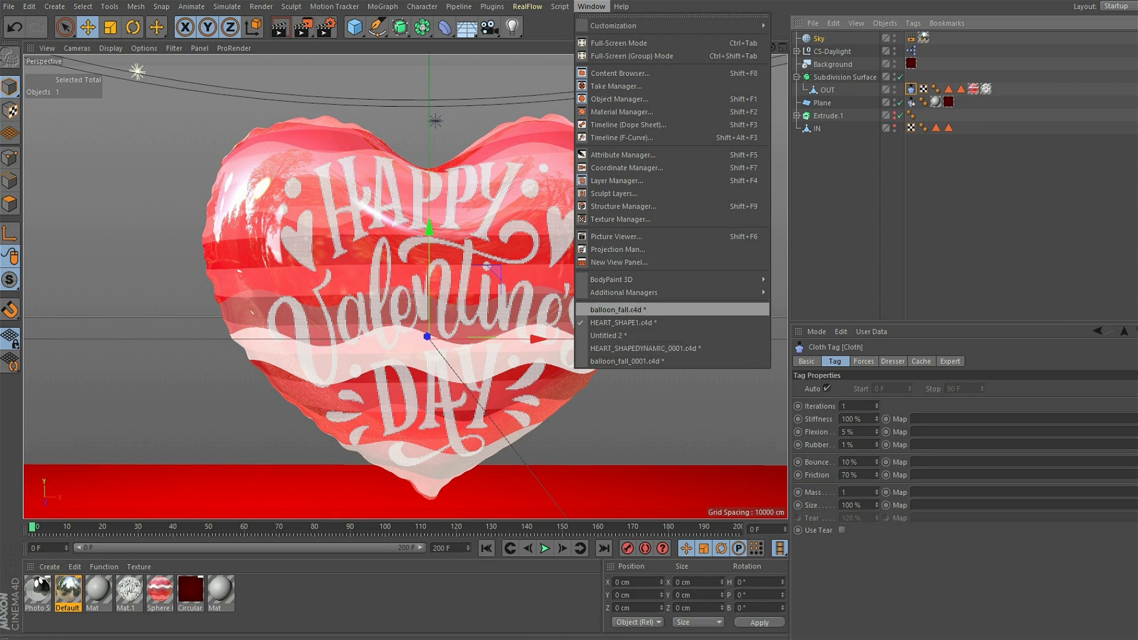
left_click(617, 309)
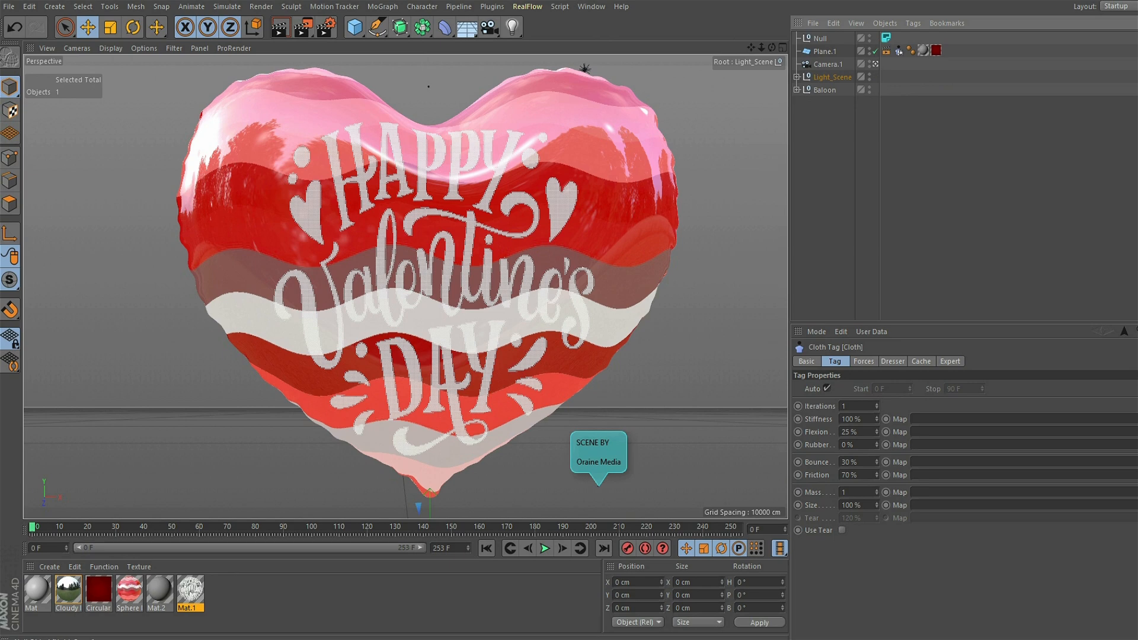
left_click(797, 90)
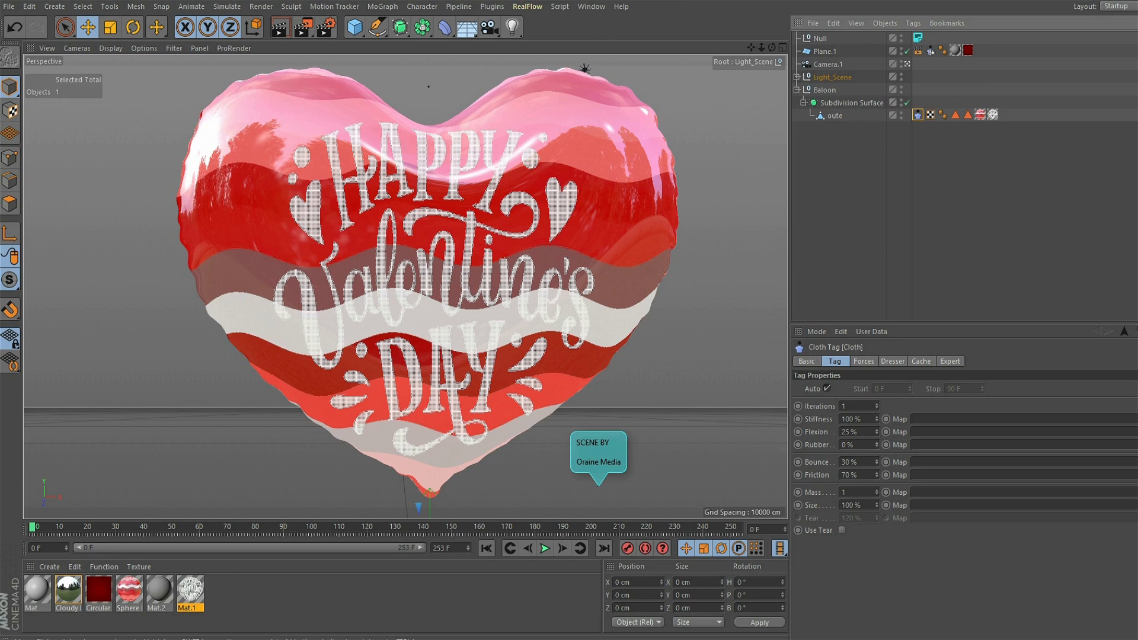
left_click(591, 6)
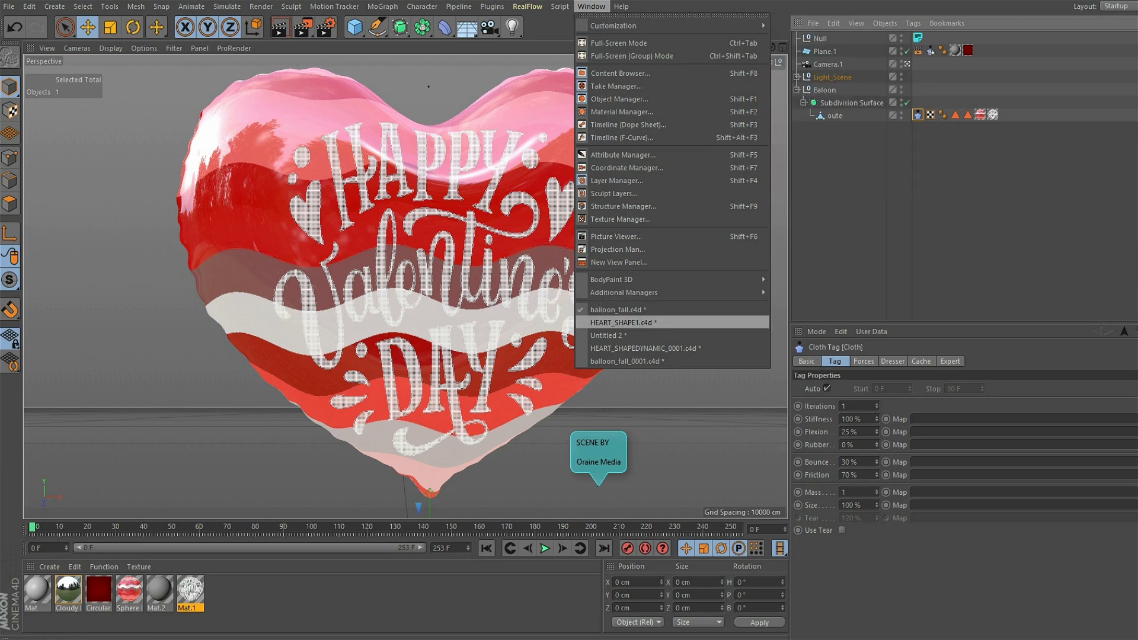
left_click(623, 323)
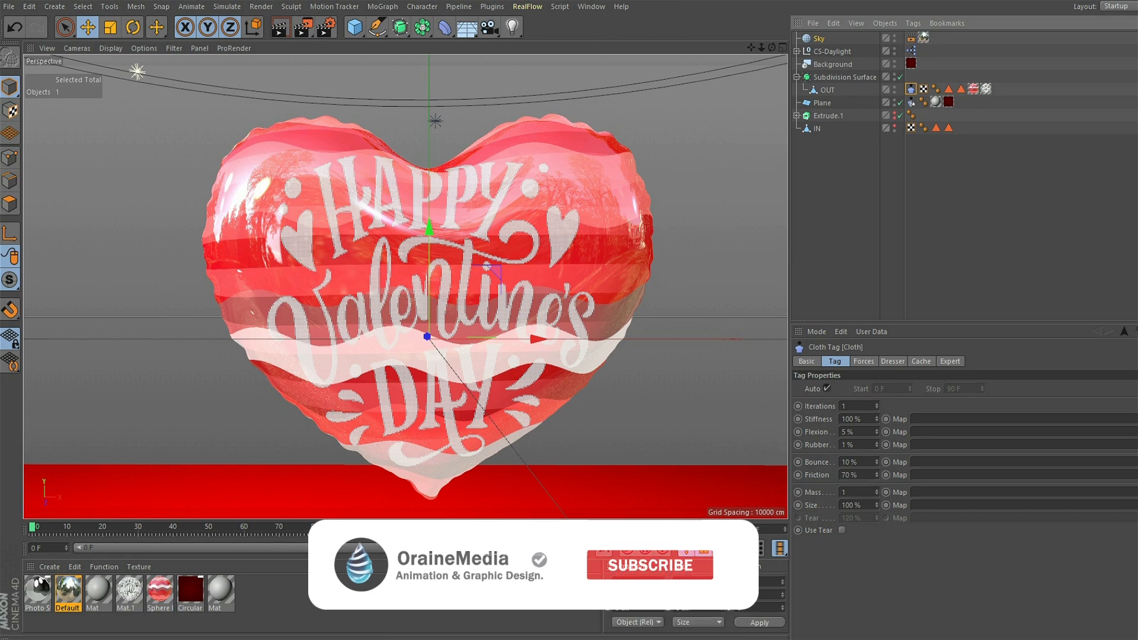
- Set the OUT mesh's cloth tag to 0% Rubber and 25% Flexion
left_click(846, 444)
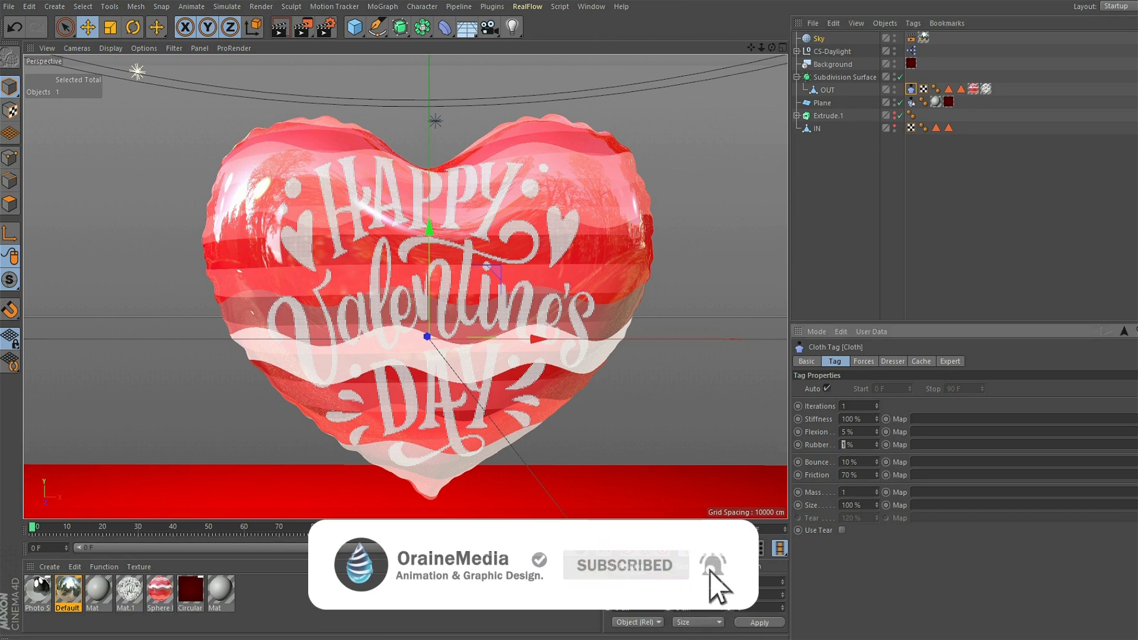
key("BackSpace")
type("0")
type("25")
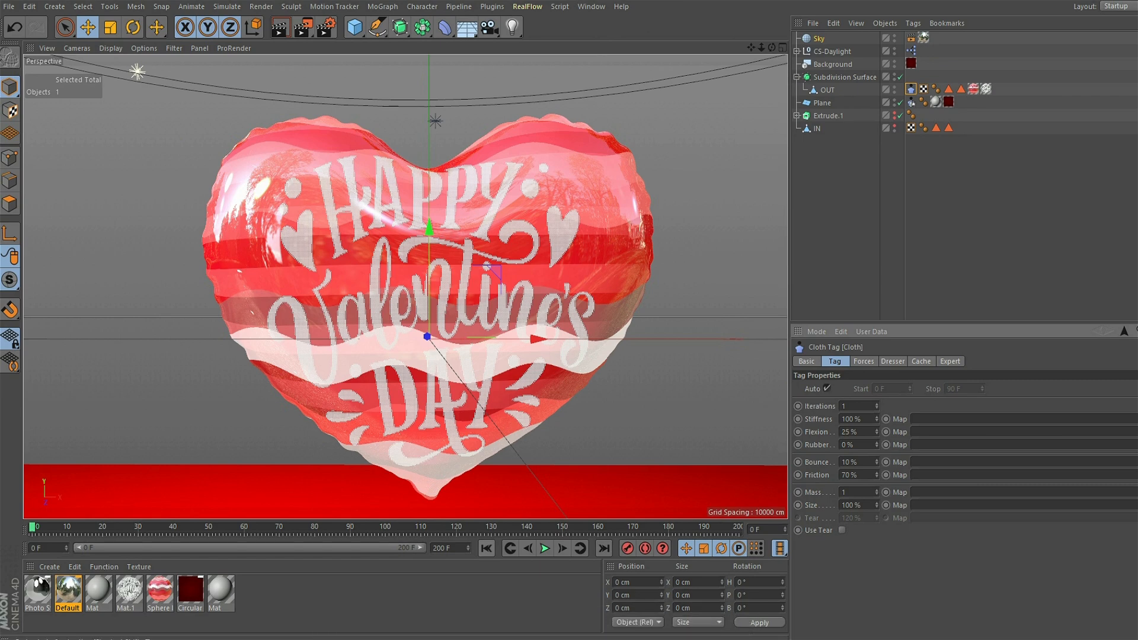
- Play the cloth simulation to review the balloon's fall, then rewind to frame 0 with the whole heart in view
left_click(545, 548)
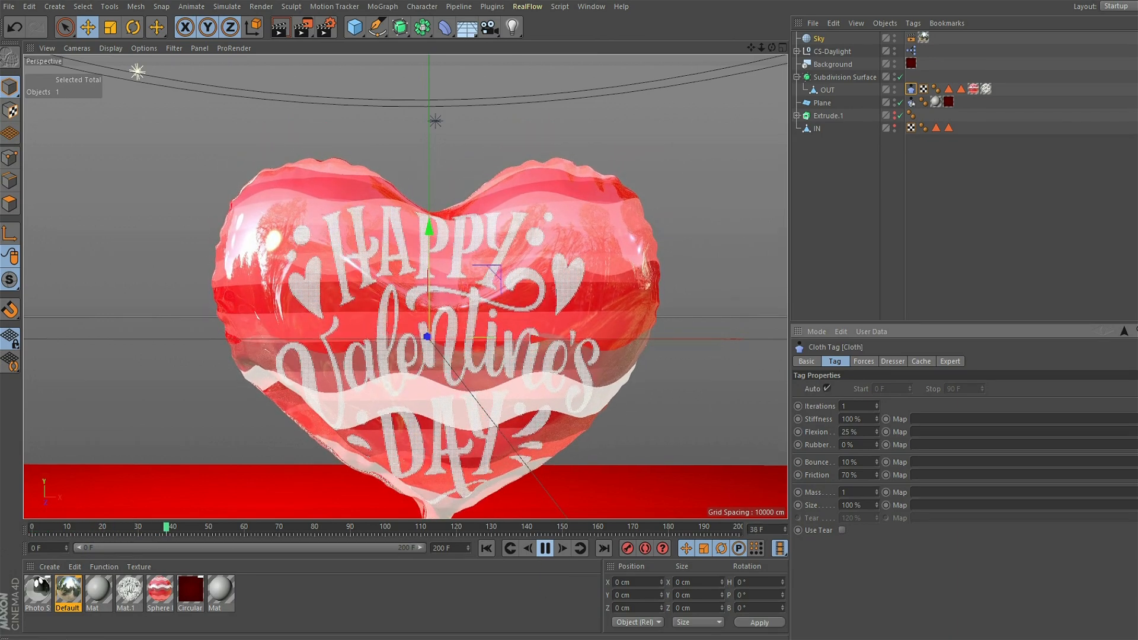
middle_click_drag(426, 337, 423, 286, "alt")
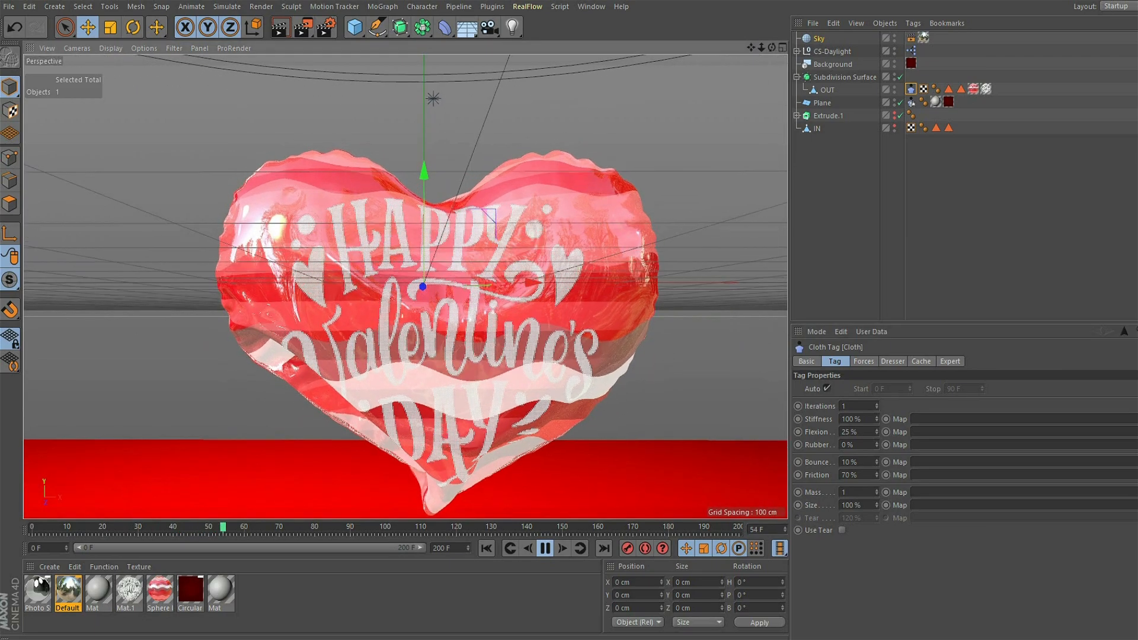
left_click_drag(750, 48, 761, 1)
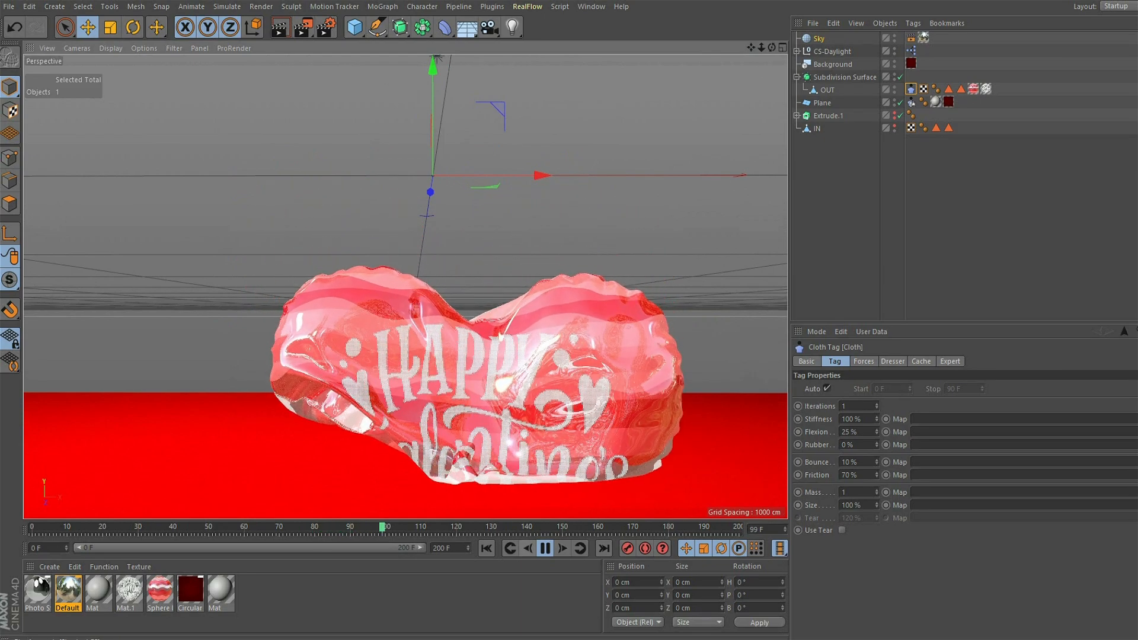
left_click(545, 549)
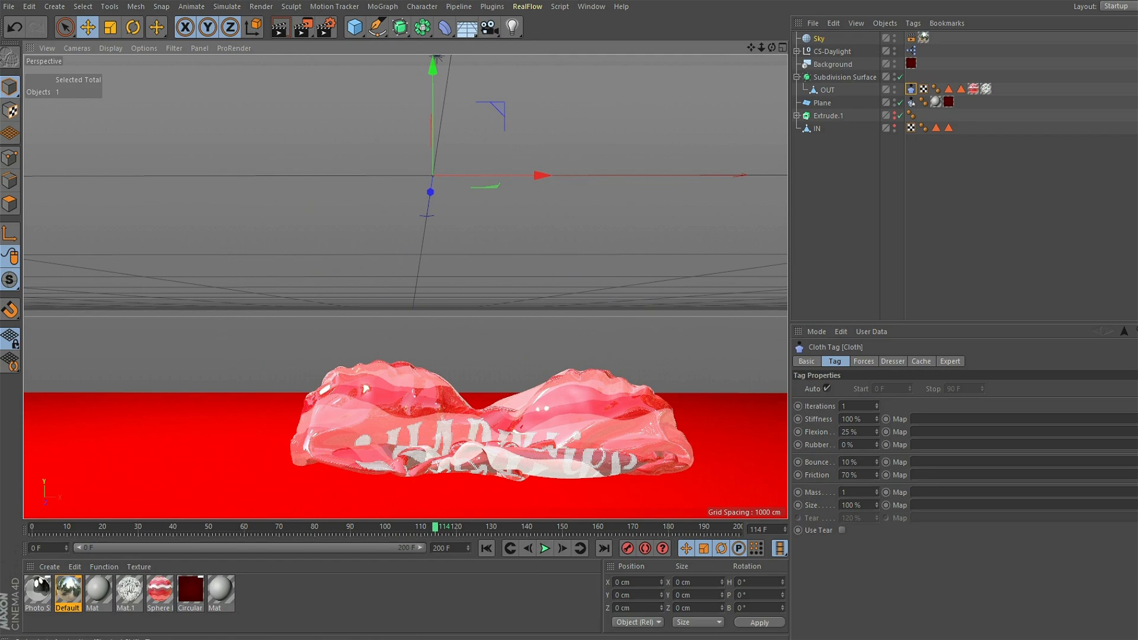
left_click(486, 548)
middle_click_drag(432, 237, 433, 355, "alt")
mouse_move(433, 296)
left_mouse_down("alt")
mouse_move(400, 323)
mouse_move(445, 323)
mouse_move(435, 297)
left_mouse_up("alt")
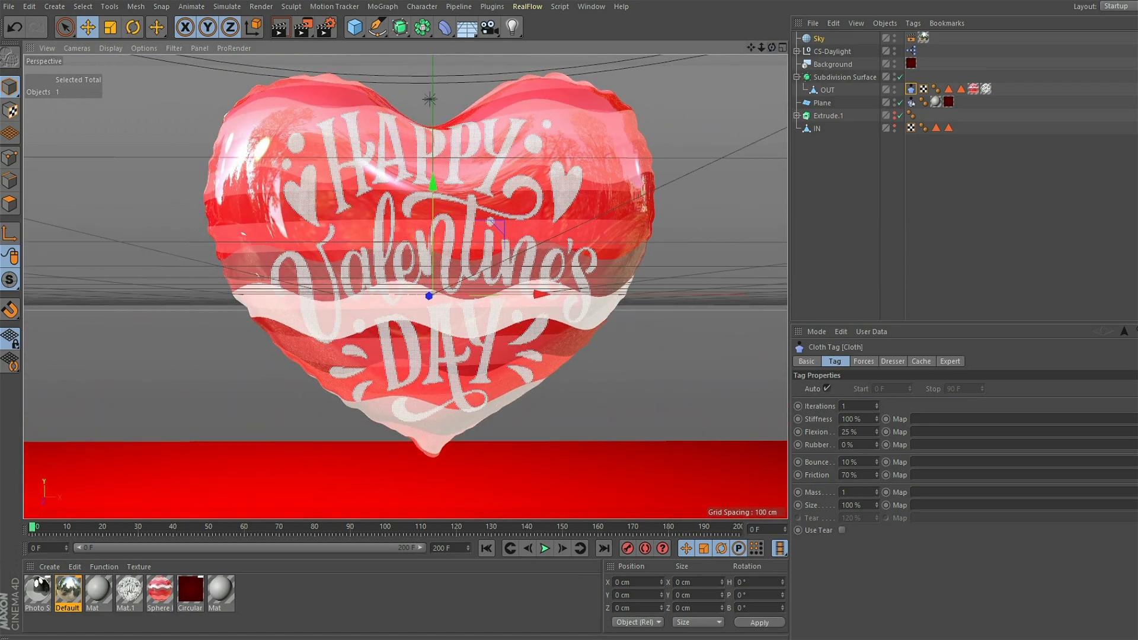
- Switch the render settings to the Physical renderer with Low sampling quality
left_click(326, 27)
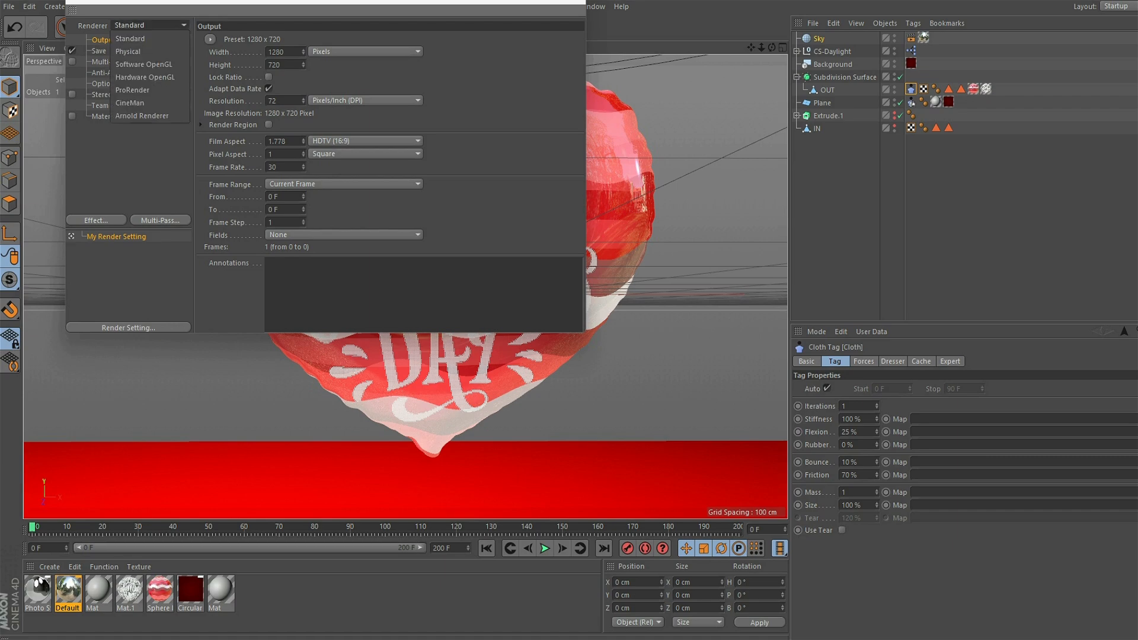
left_click(128, 52)
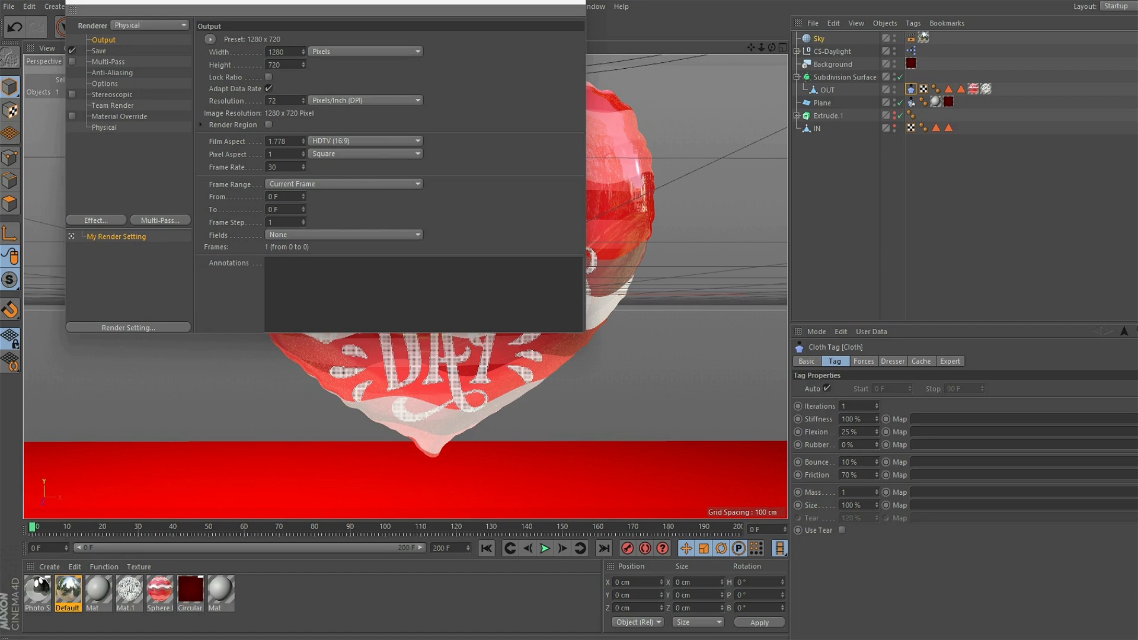
left_click(105, 127)
left_click(384, 150)
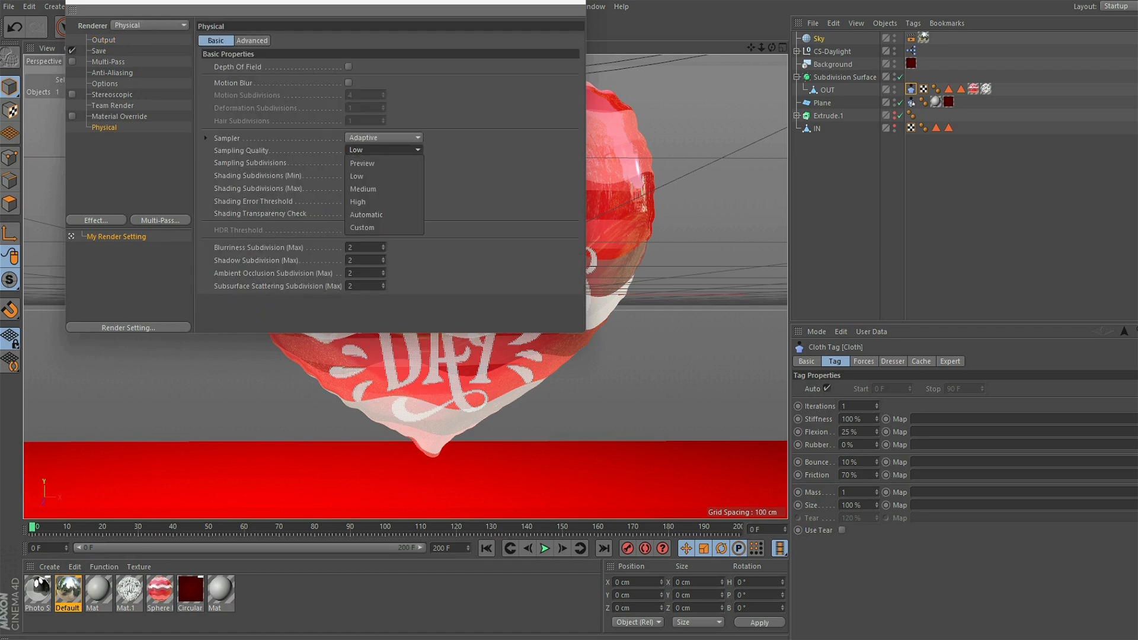
left_click(357, 176)
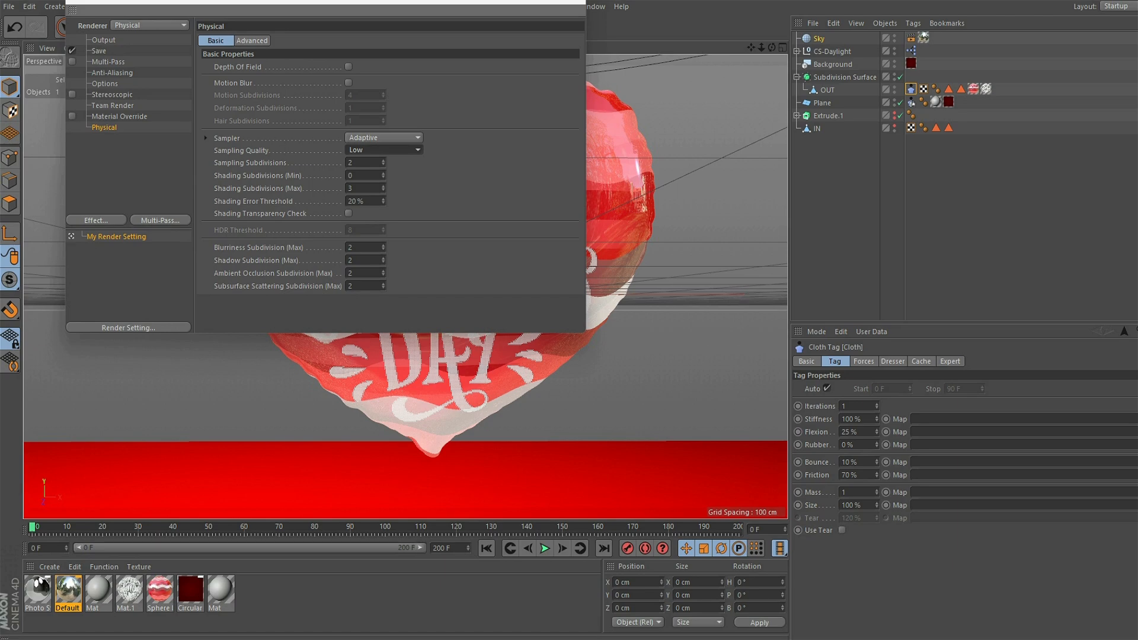
- Add the Global Illumination effect to the render settings and close them
left_click(96, 220)
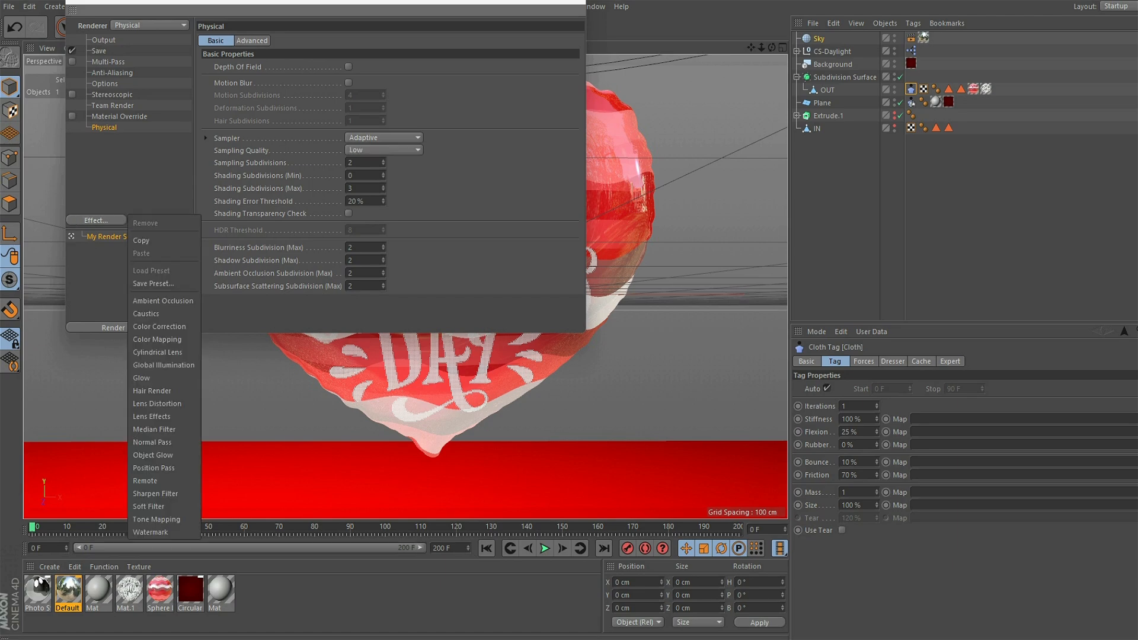
left_click(164, 364)
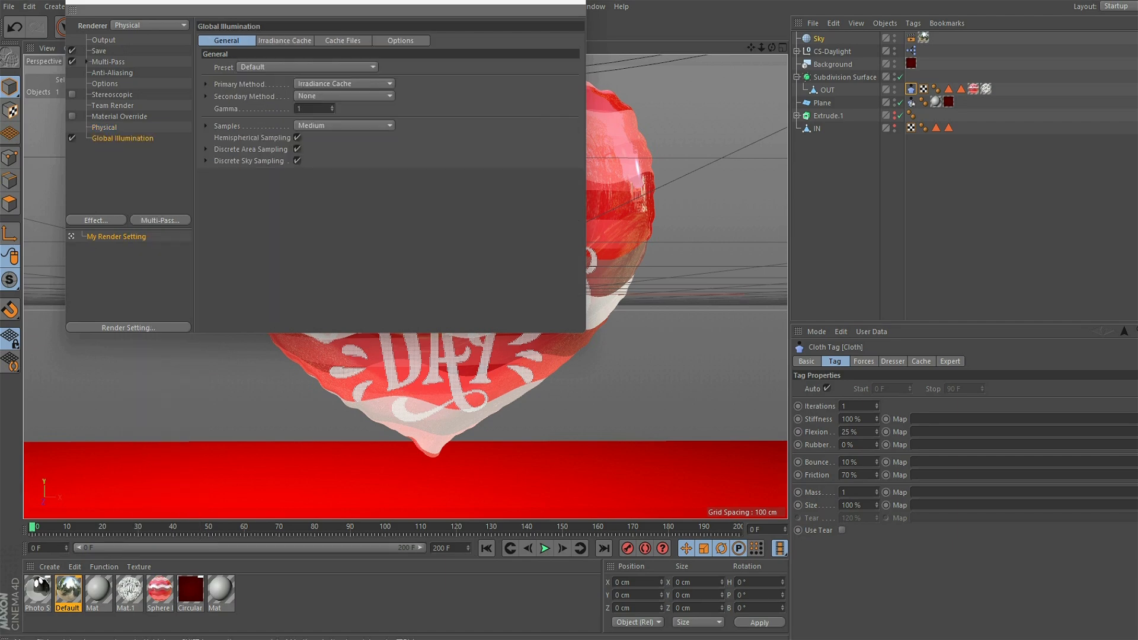
left_click(572, 3)
- Add a Camera object to the scene and look through it
left_click_drag(489, 27, 537, 37)
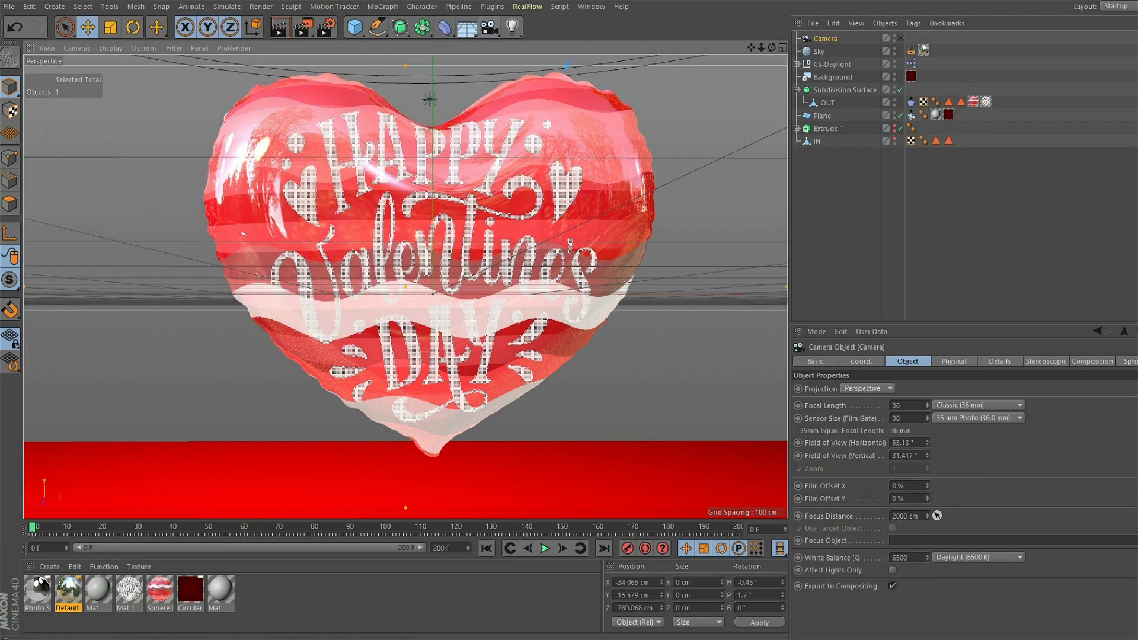
left_click_drag(752, 47, 775, 41)
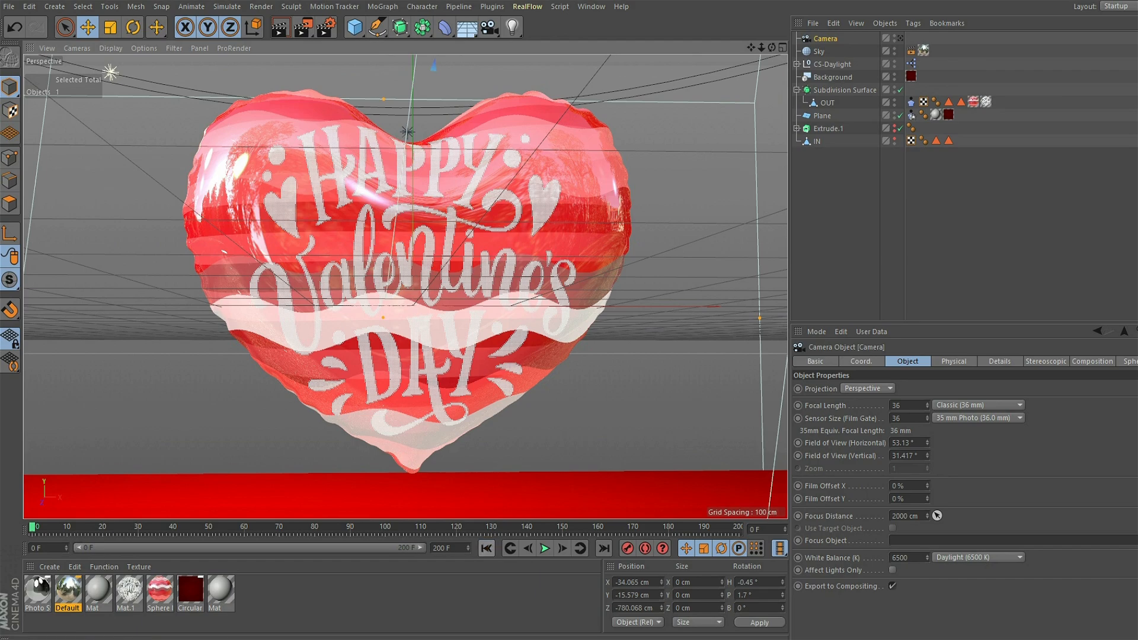
left_click_drag(772, 47, 779, 46)
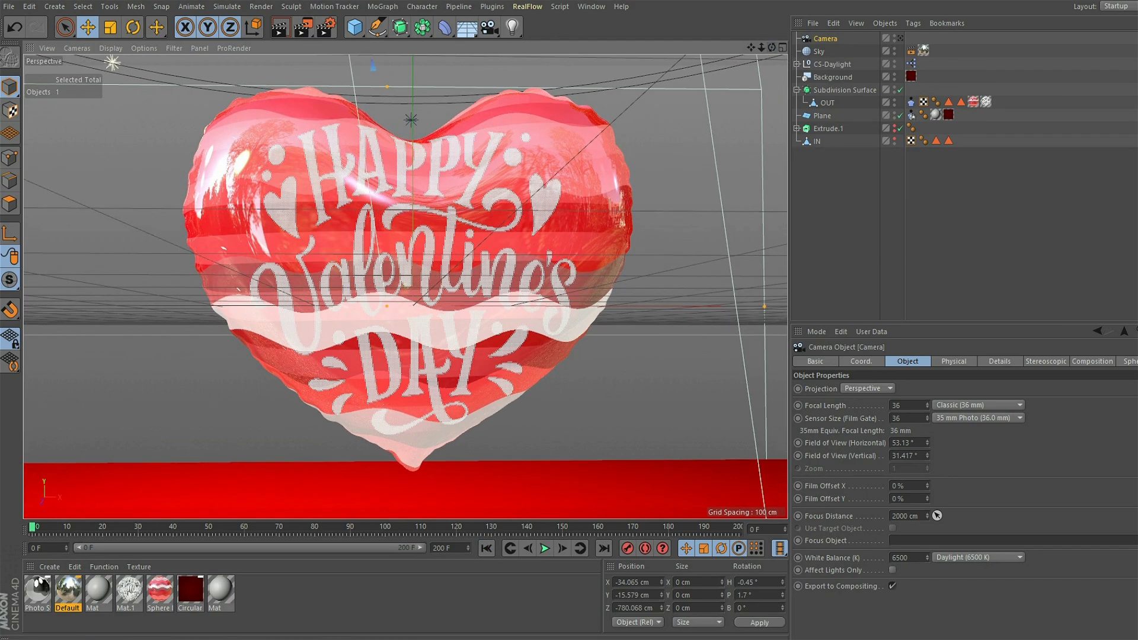
left_click(900, 39)
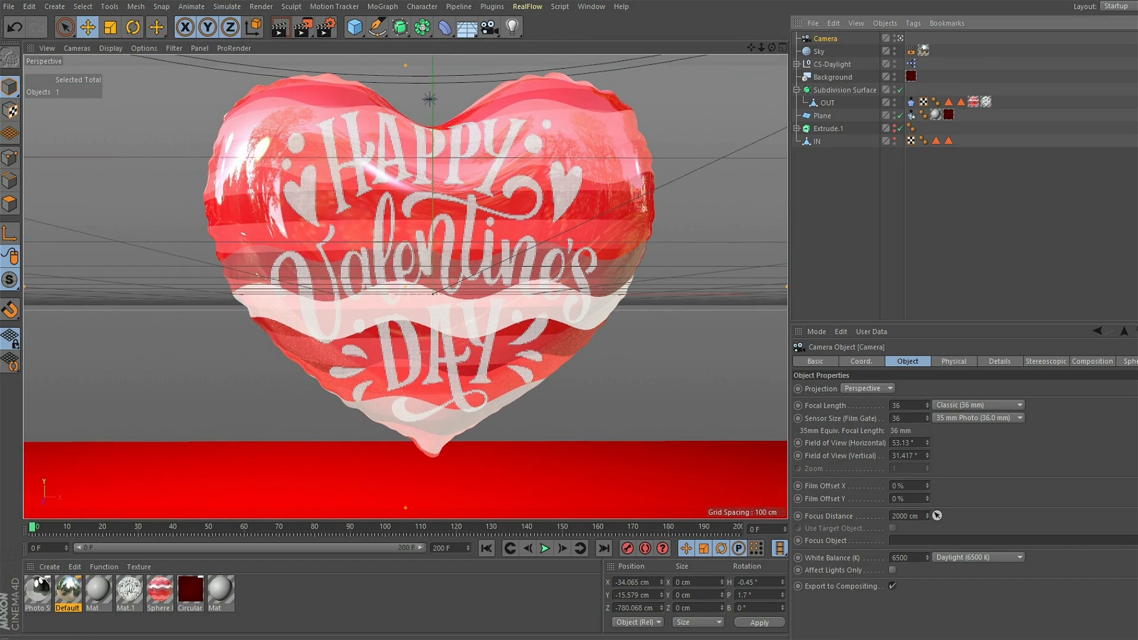
- Frame the heart balloon through the camera at about X -41, Y -4, Z -779 cm and turn on Autokeying
left_click_drag(752, 47, 718, 77)
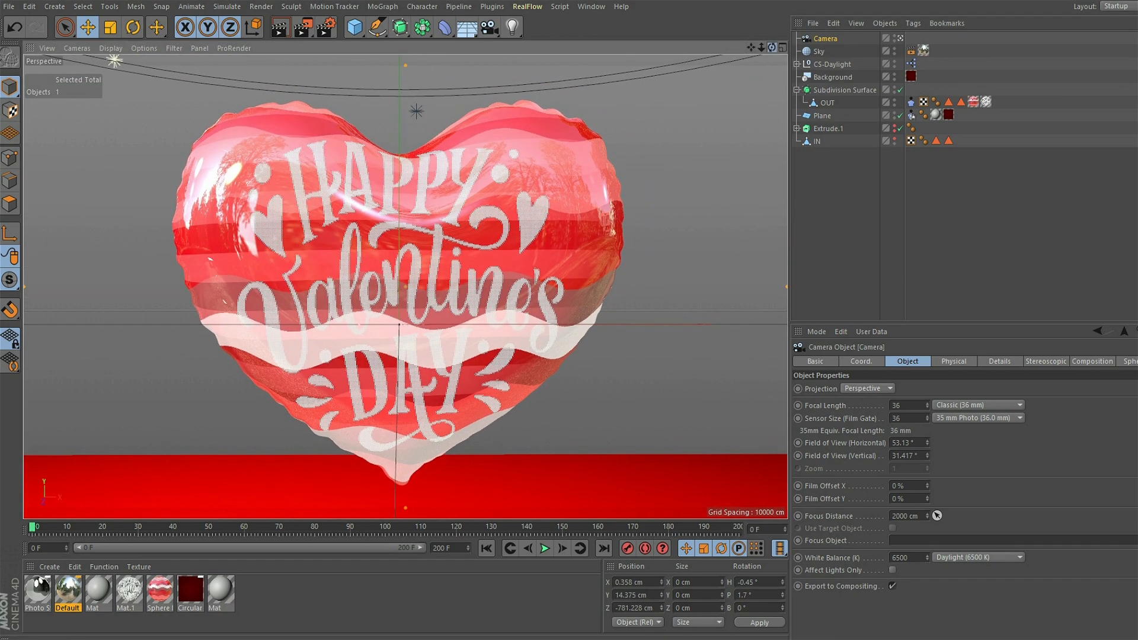
left_click_drag(772, 47, 775, 44)
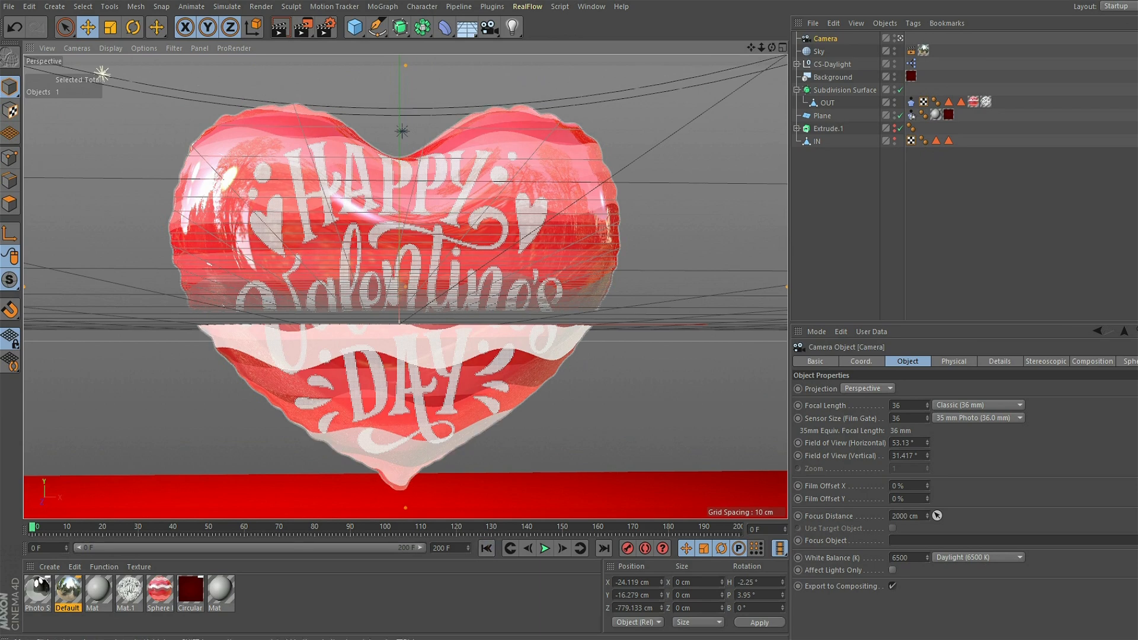
left_click_drag(772, 47, 772, 46)
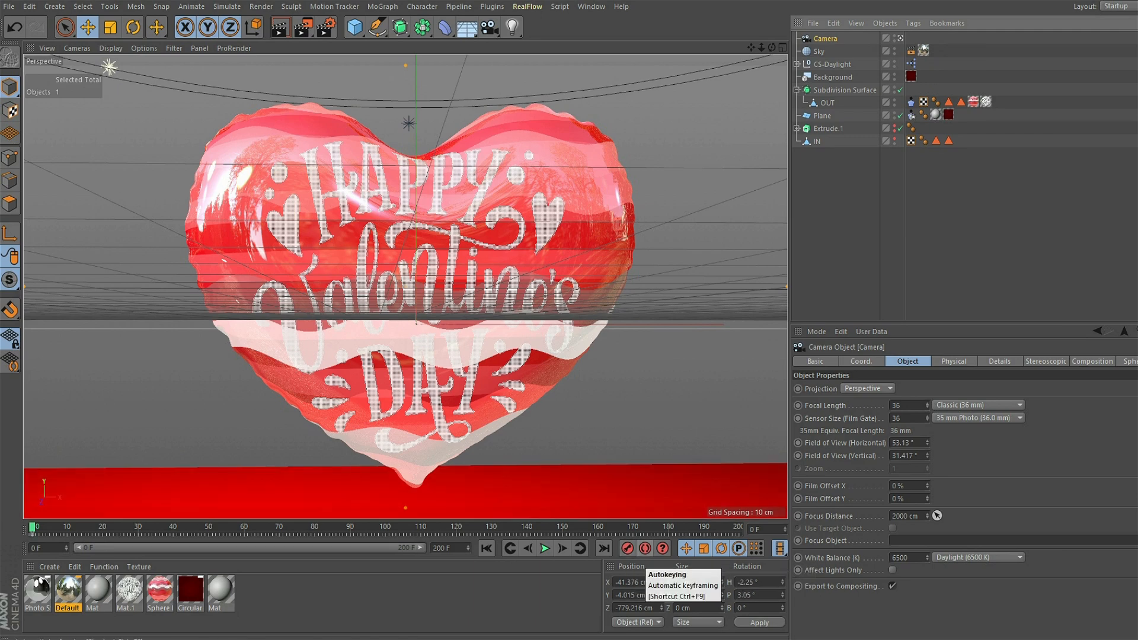
left_click(645, 549)
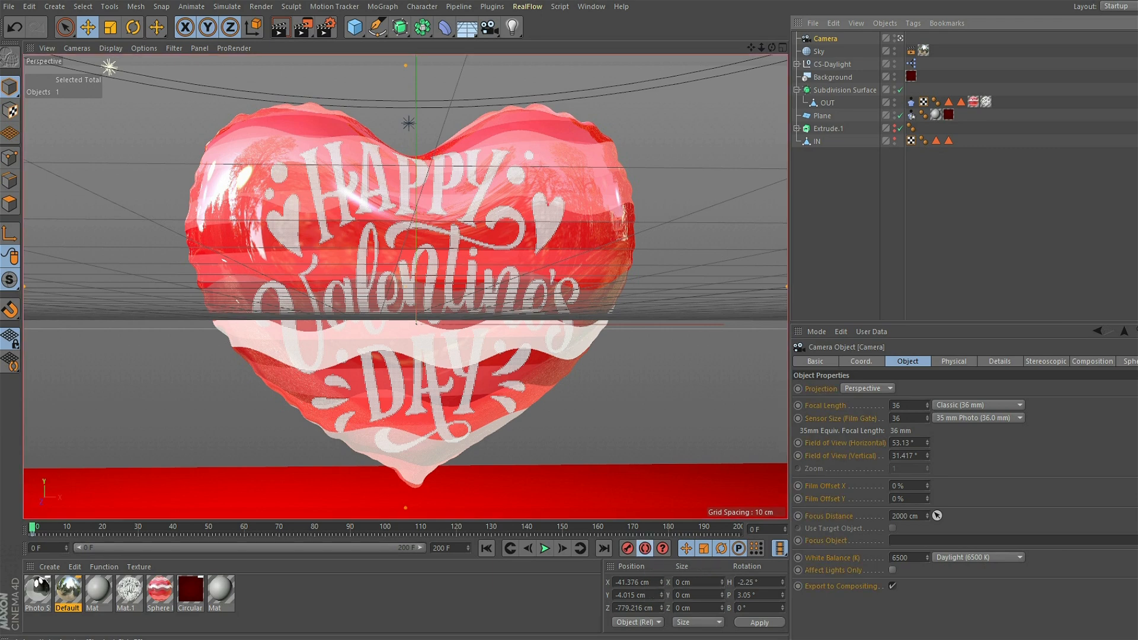
- Advance to frame 30 and key the camera closer to the balloon, at about X -26, Y -51, Z -515 cm
left_click(544, 549)
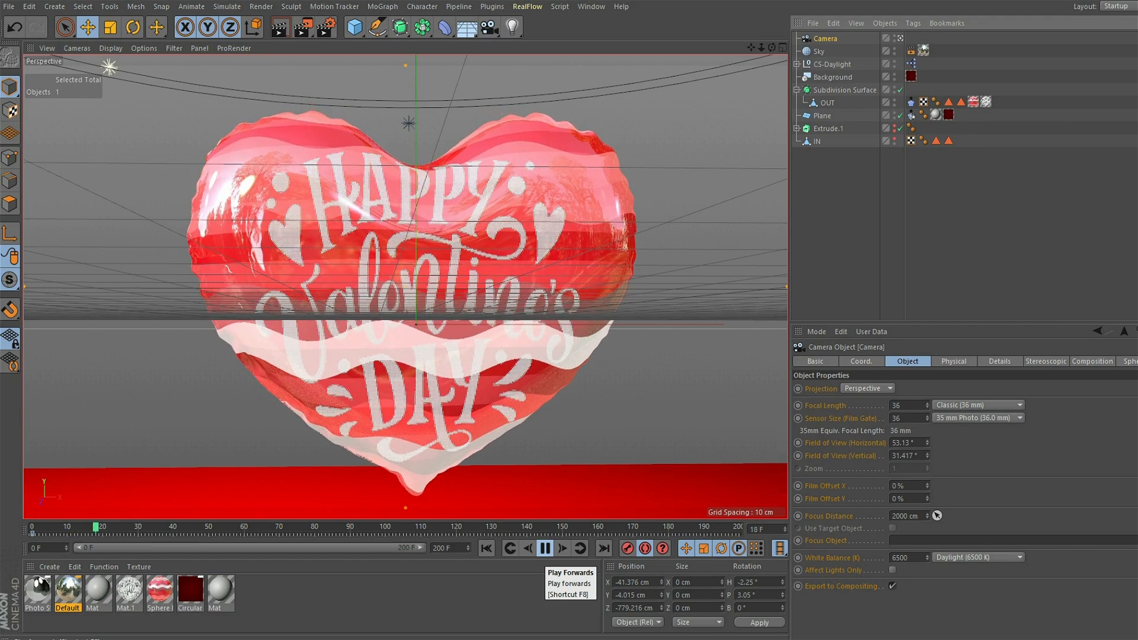
left_click(545, 548)
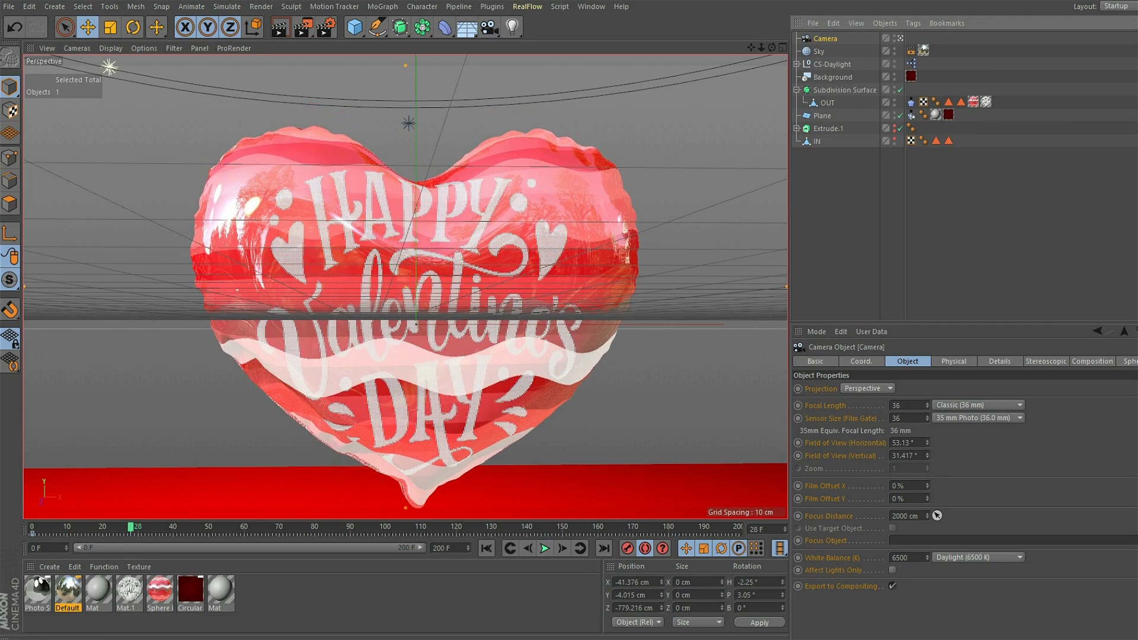
key("g")
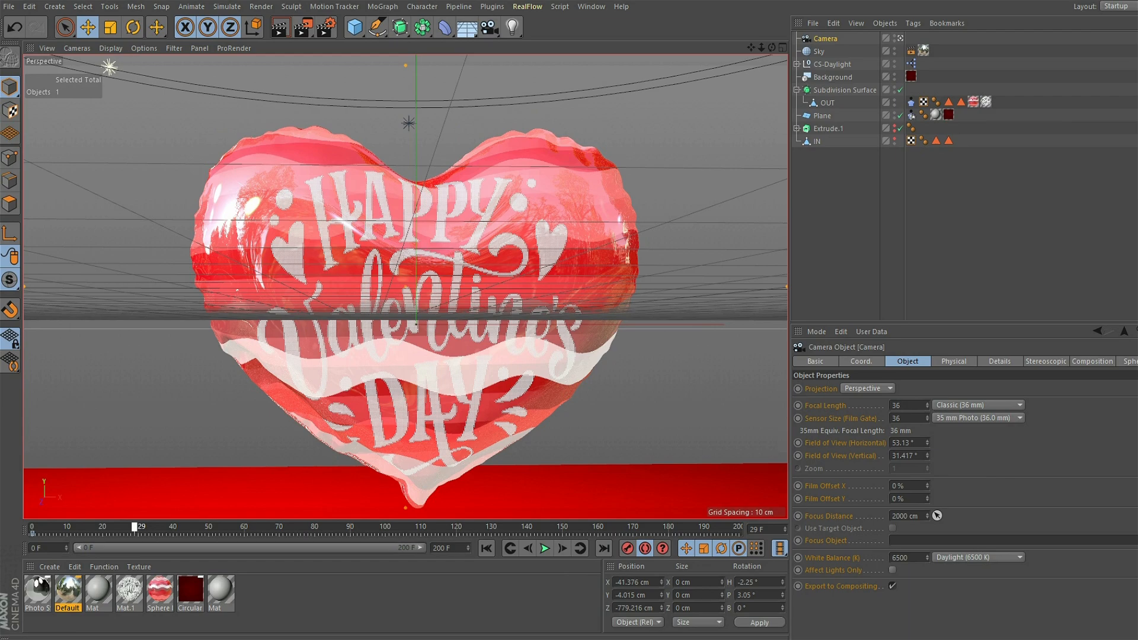
key("g")
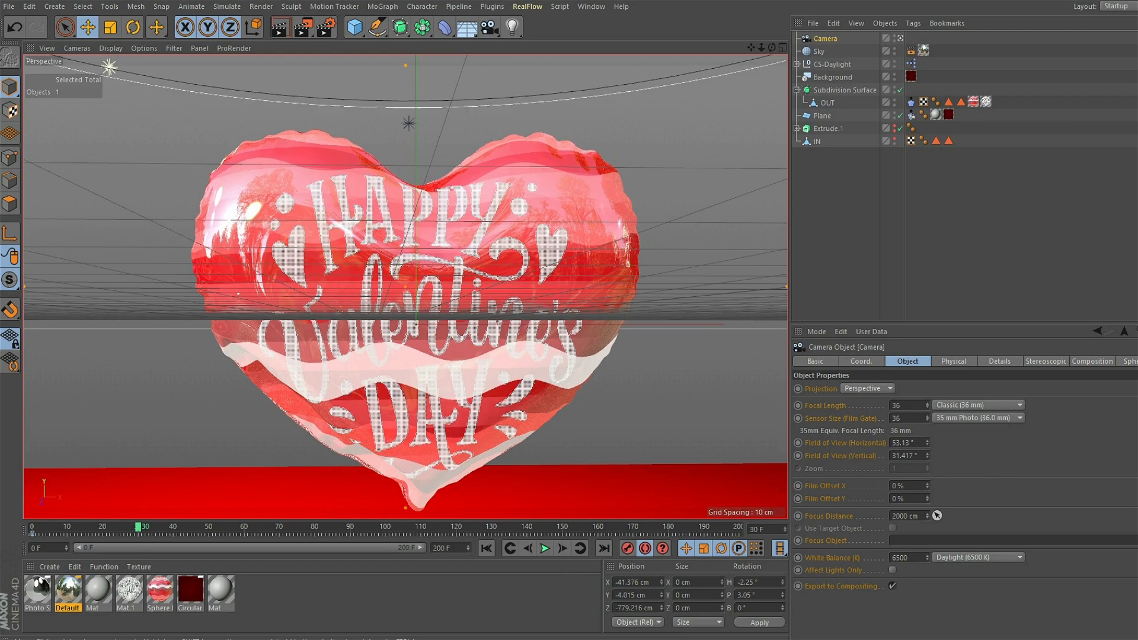
scroll(406, 287, "up", 5)
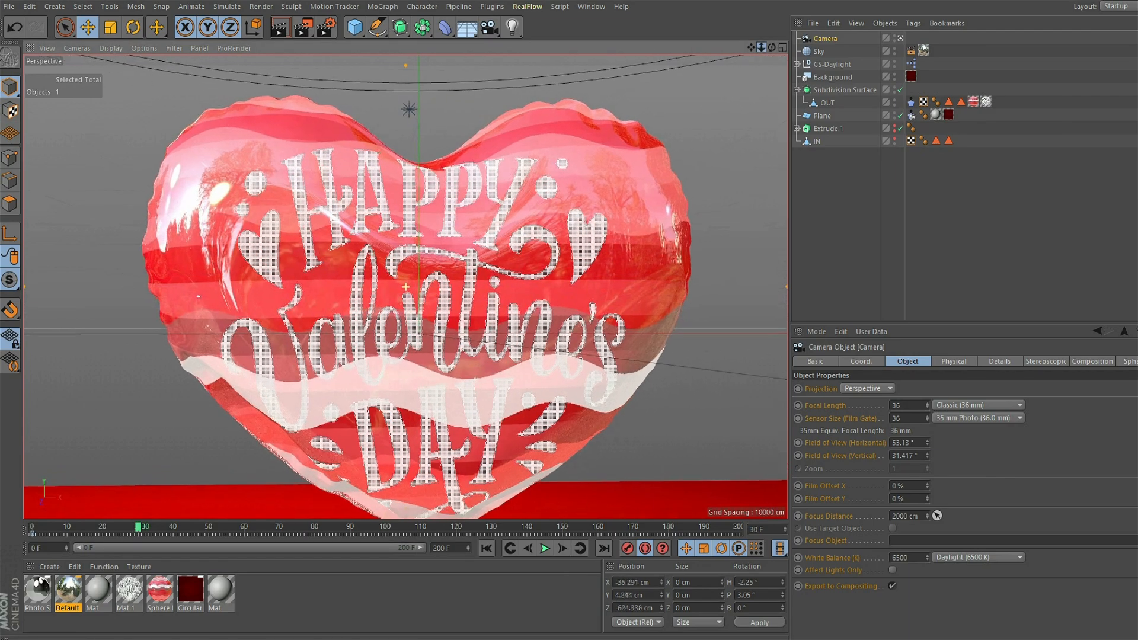
left_click_drag(751, 48, 746, 1)
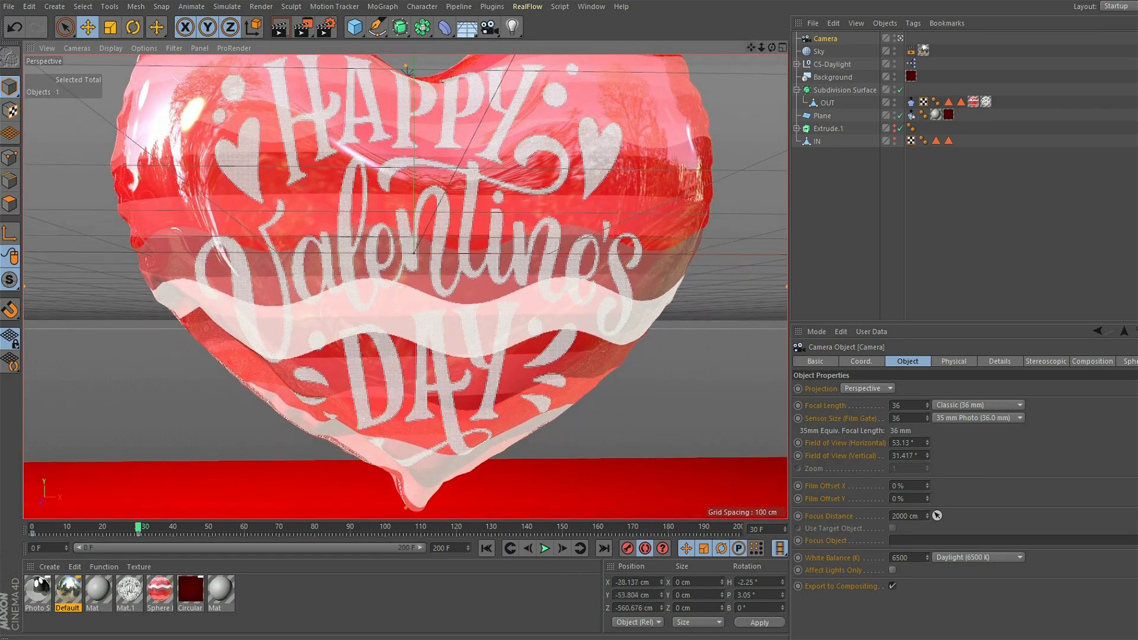
left_click_drag(761, 48, 777, 48)
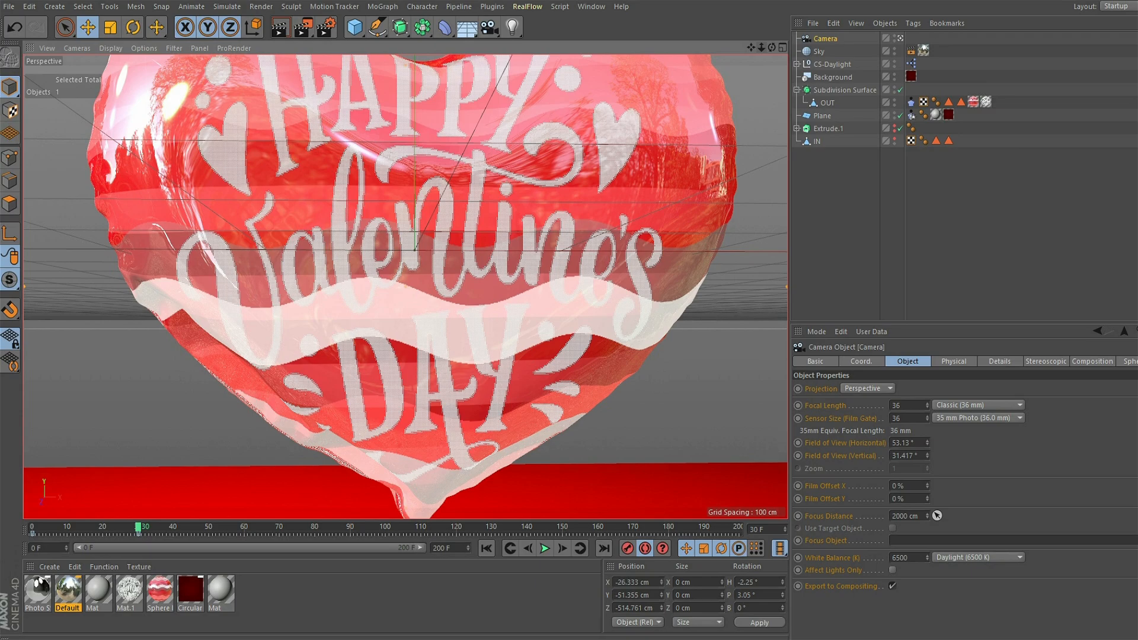
- Advance to frame 70 and key the camera lower and farther back, at about X -10, Y -115, Z -811 cm
key("F8")
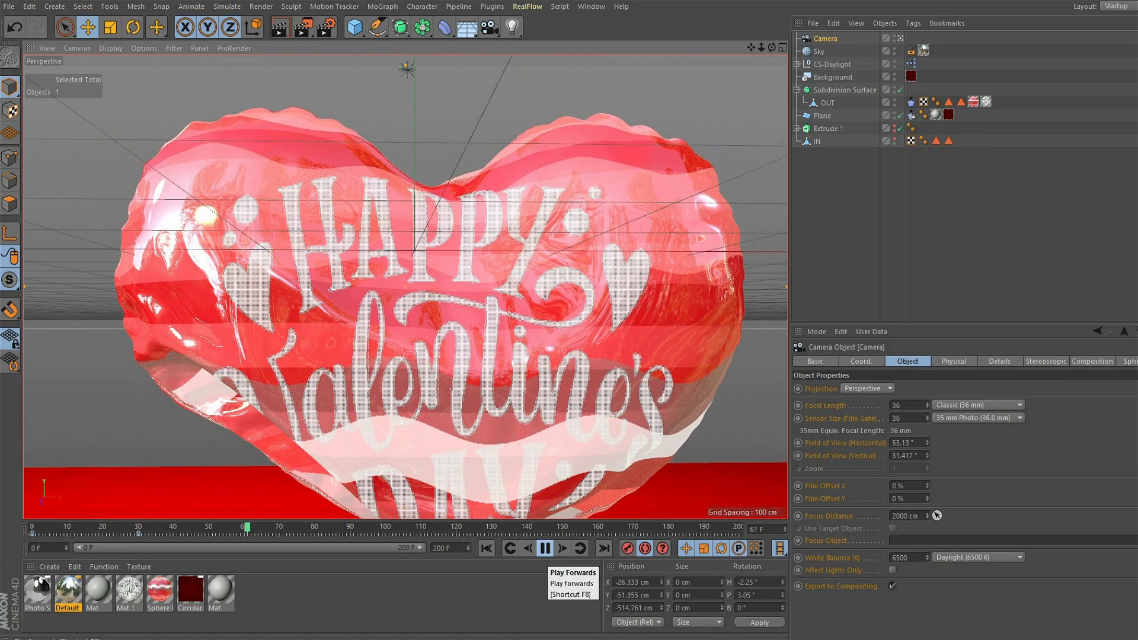
key("F8")
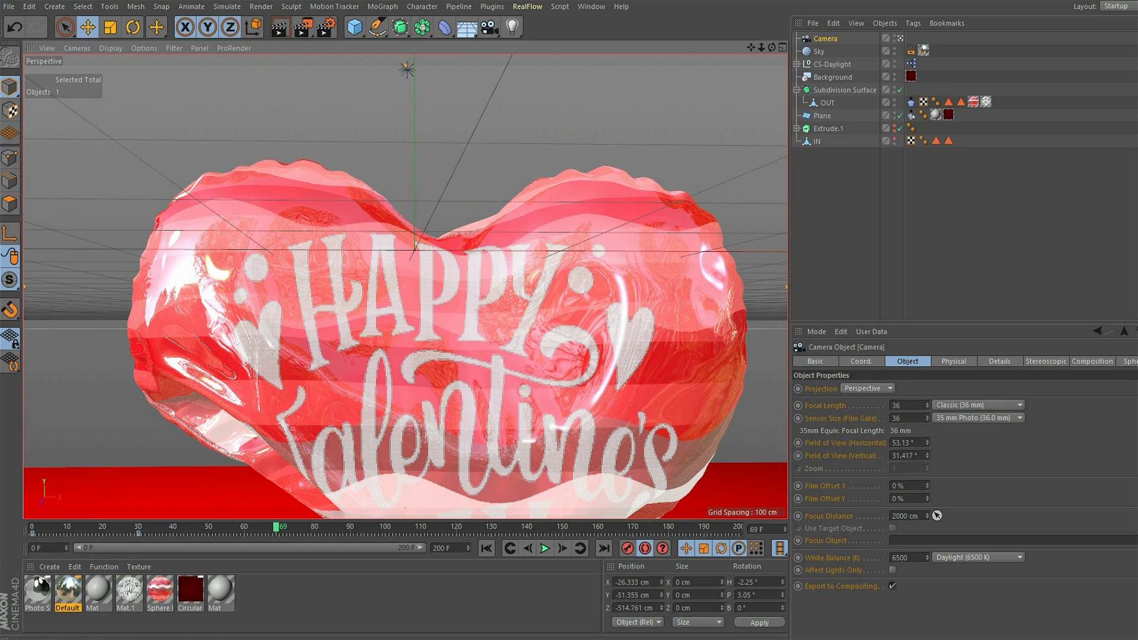
key("g")
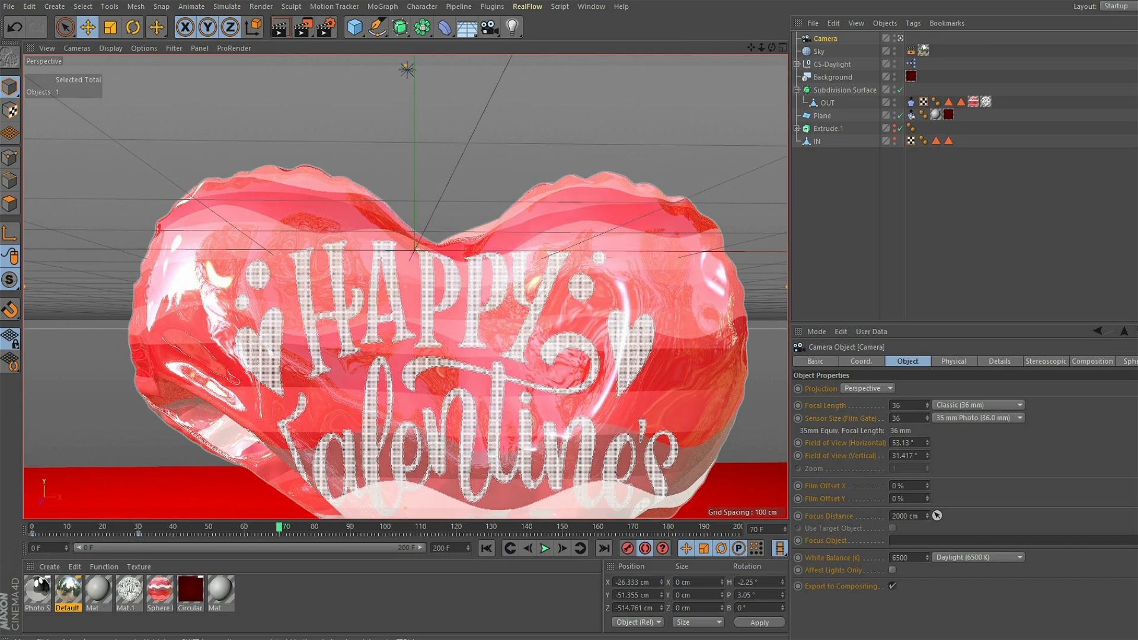
left_click_drag(762, 47, 730, 7)
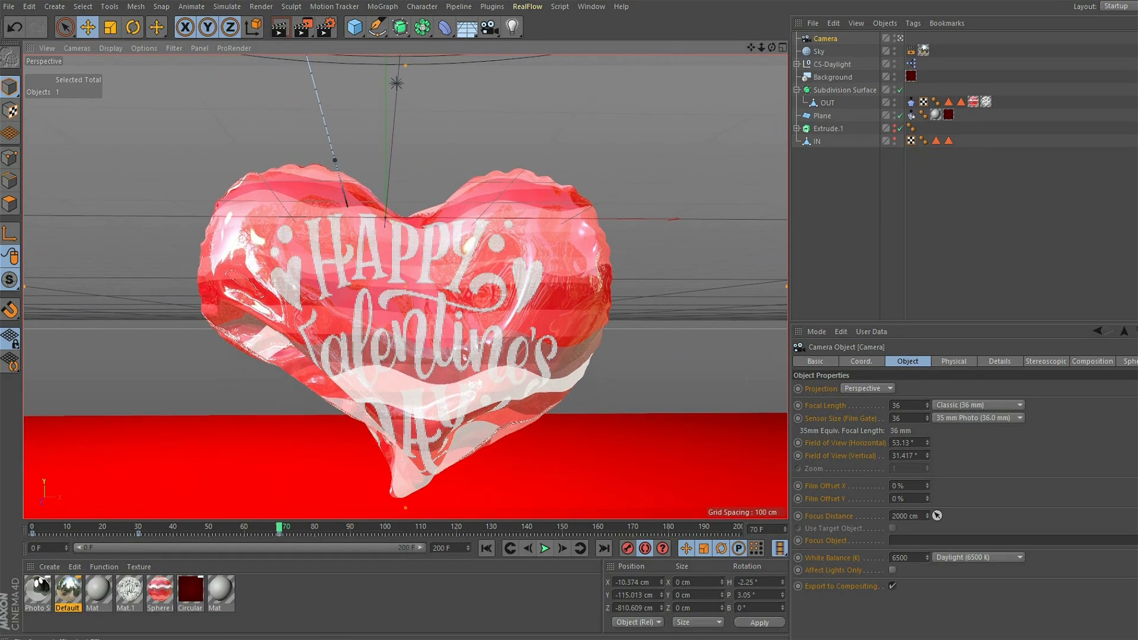
- Play the rest of the fall through the camera, then replay the animation from frame 0 to check the camera move
left_click(544, 549)
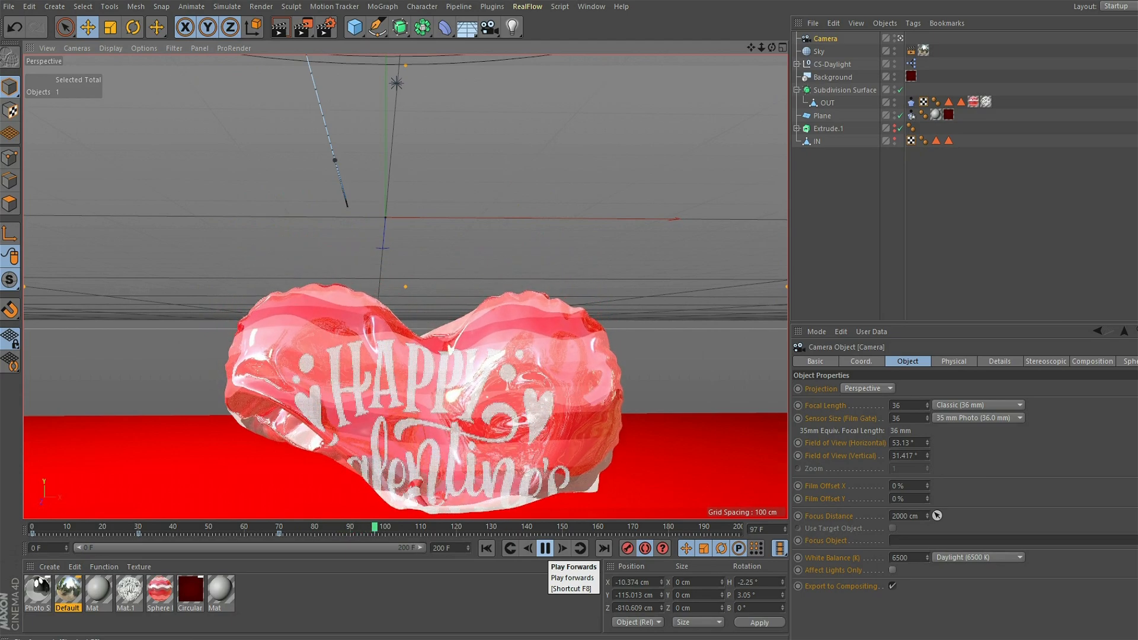
left_click(544, 549)
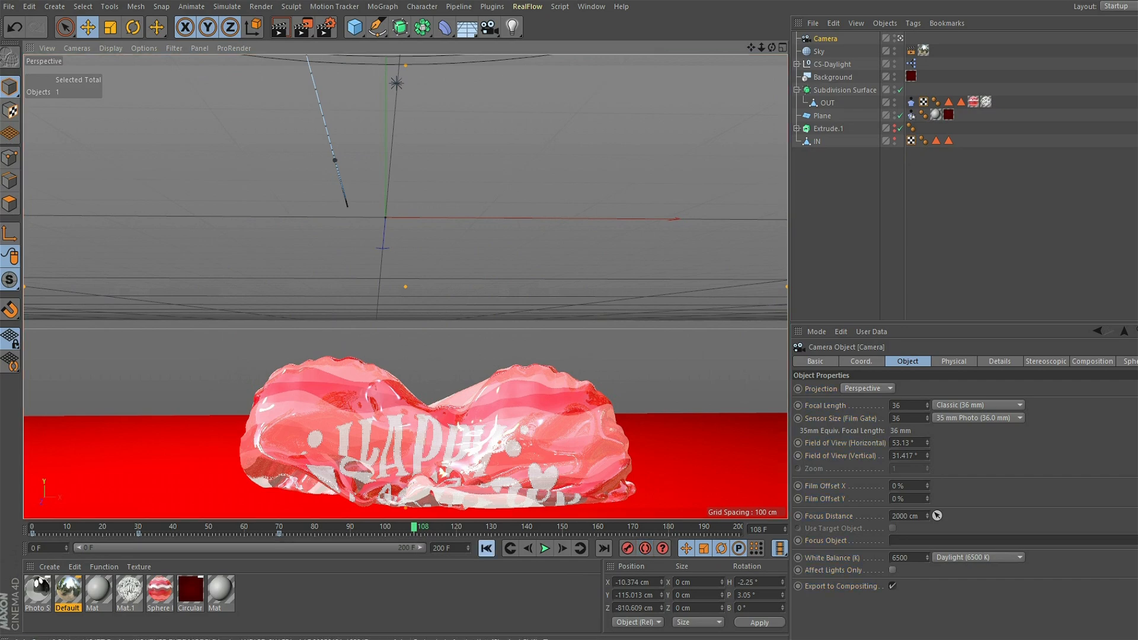
left_click(486, 548)
left_click(545, 549)
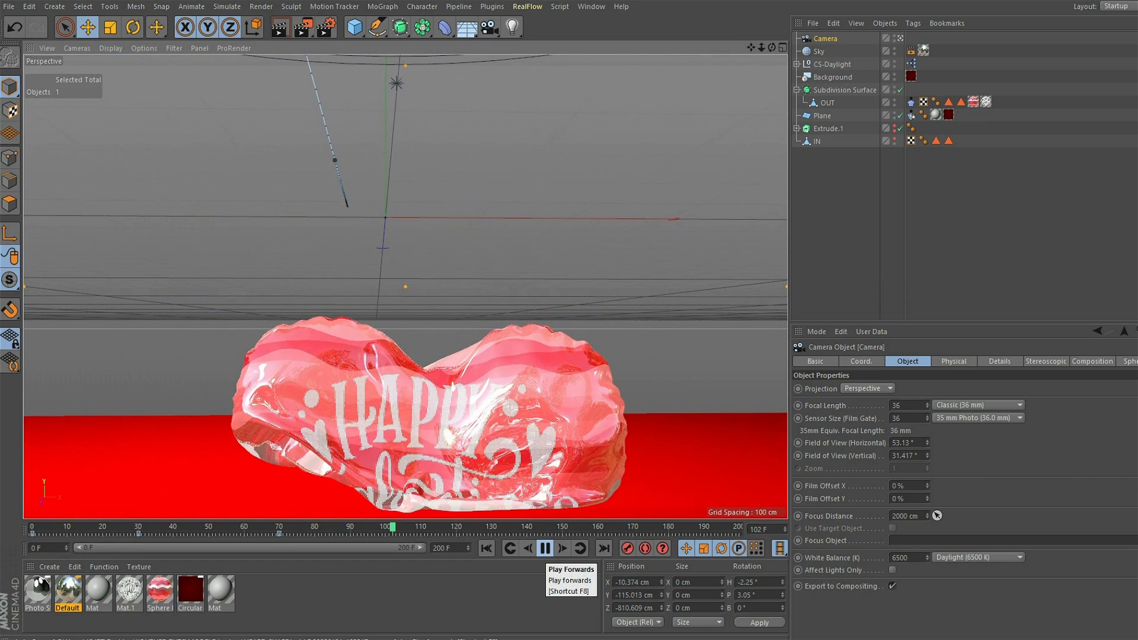
- Stop the playback of the camera move and return to frame 0
left_click(545, 548)
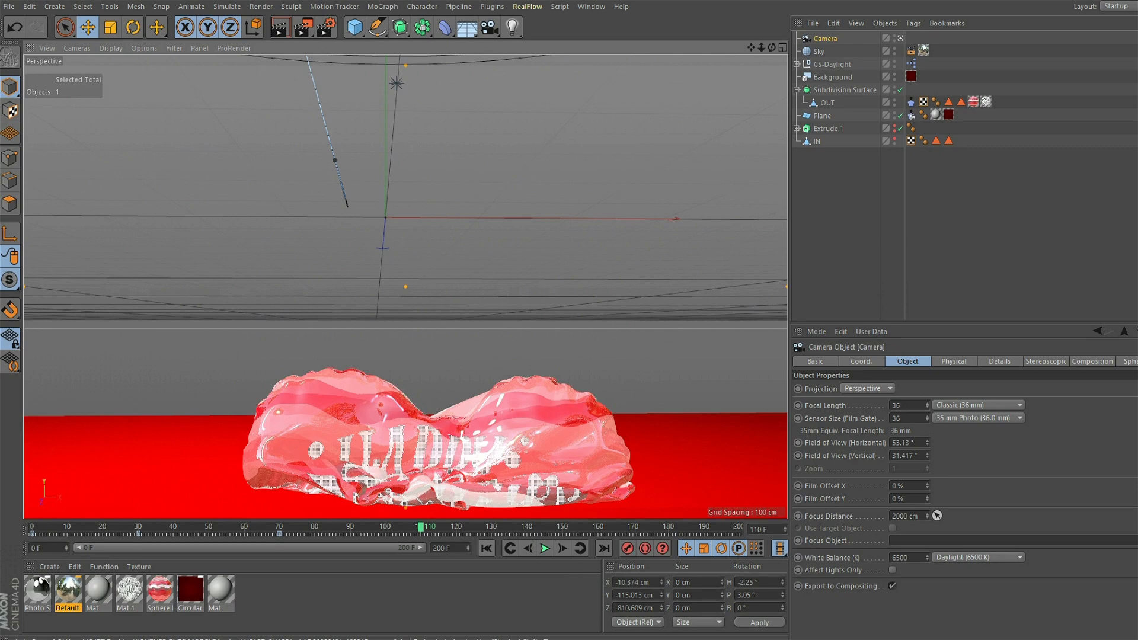
left_click(486, 549)
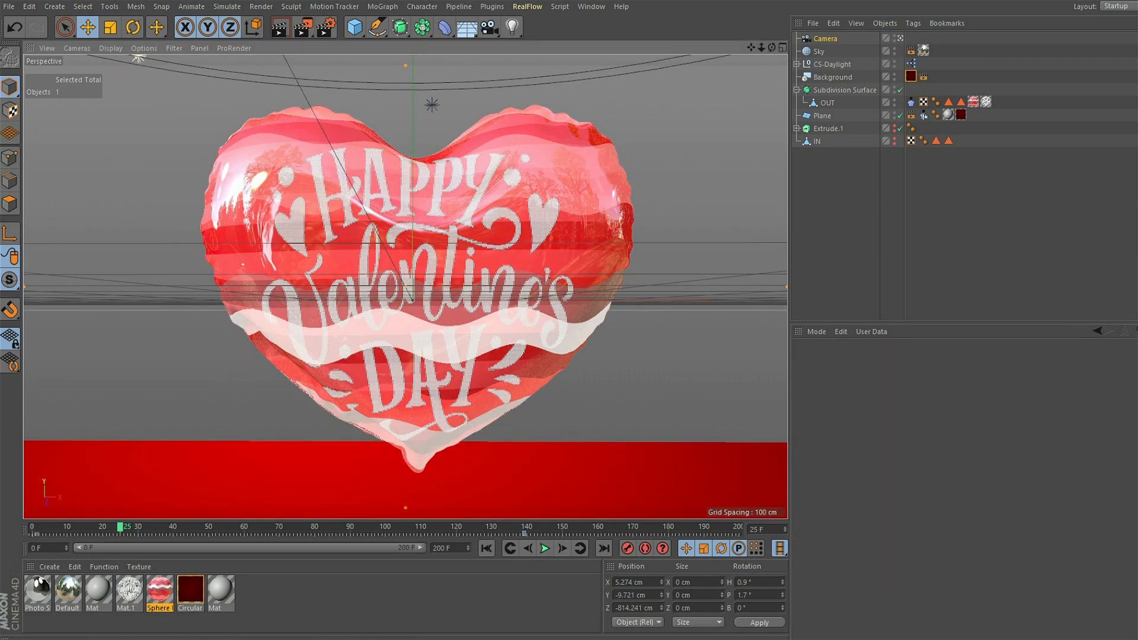
- Set the render output size to 1920 x 1080 pixels and the frame range to All Frames
left_click(325, 27)
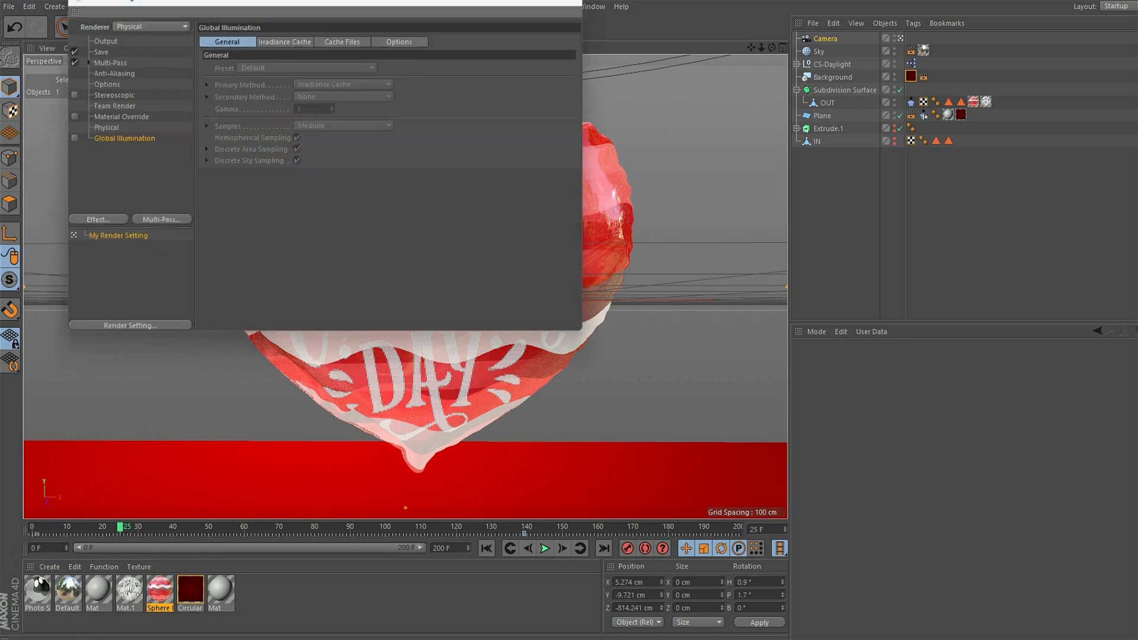
left_click(104, 39)
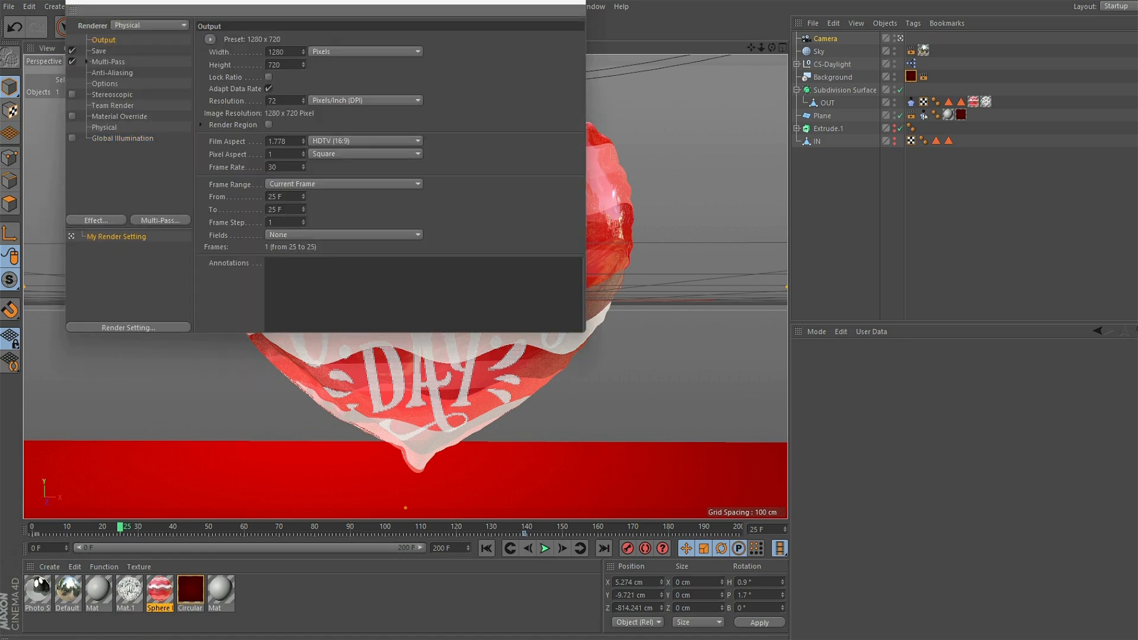
key("shift+Home")
type("19")
key("Tab")
type("1")
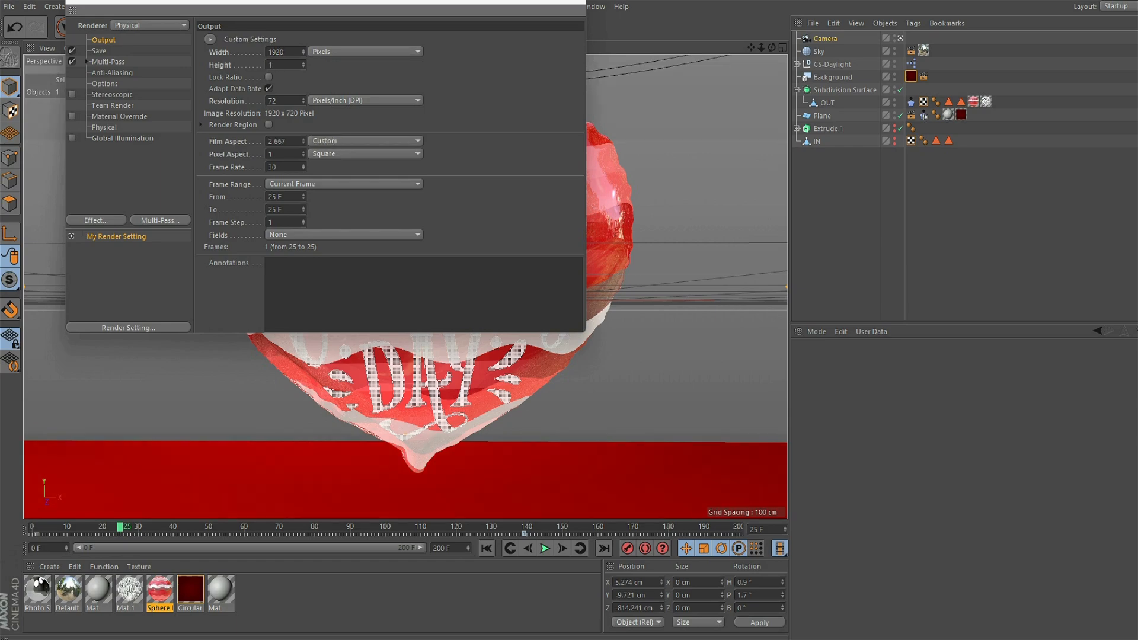
key("Return")
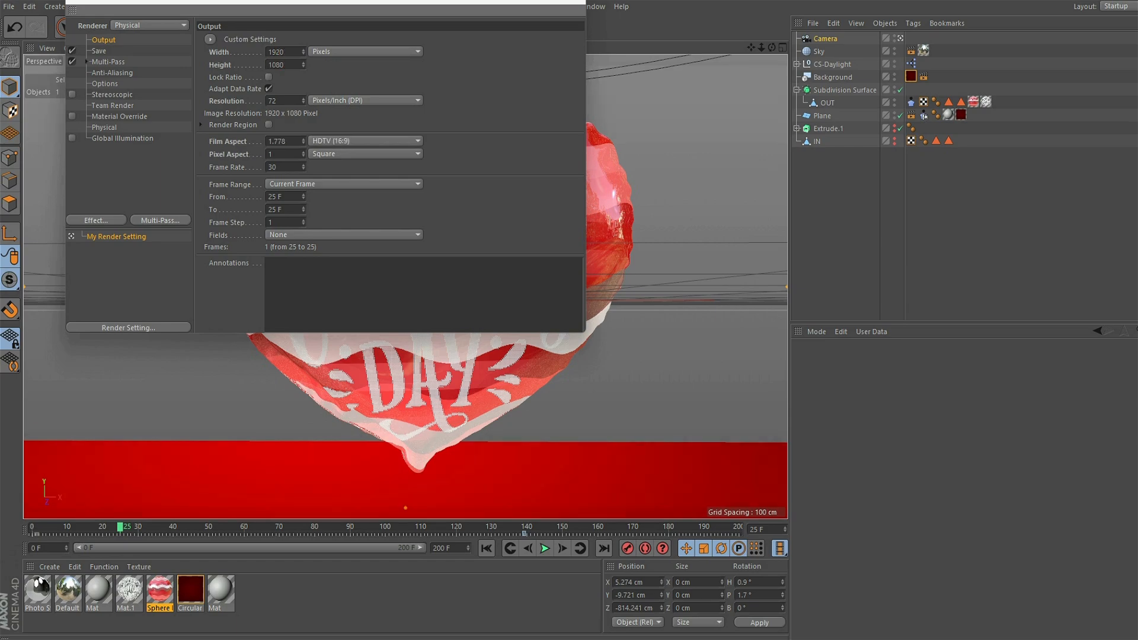
left_click(344, 184)
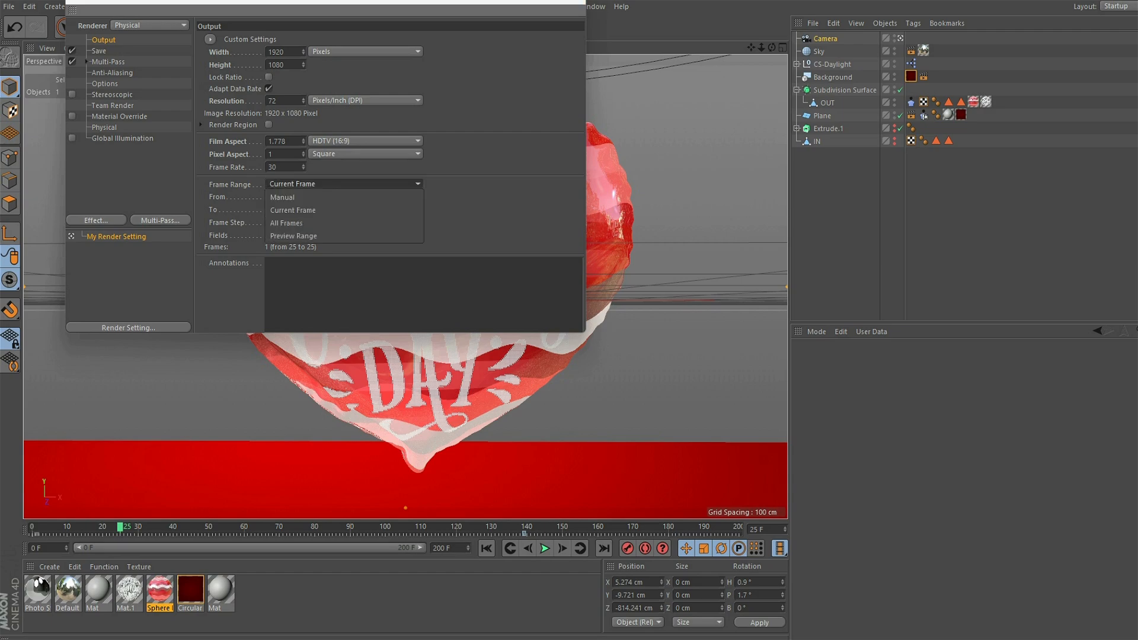
left_click(286, 223)
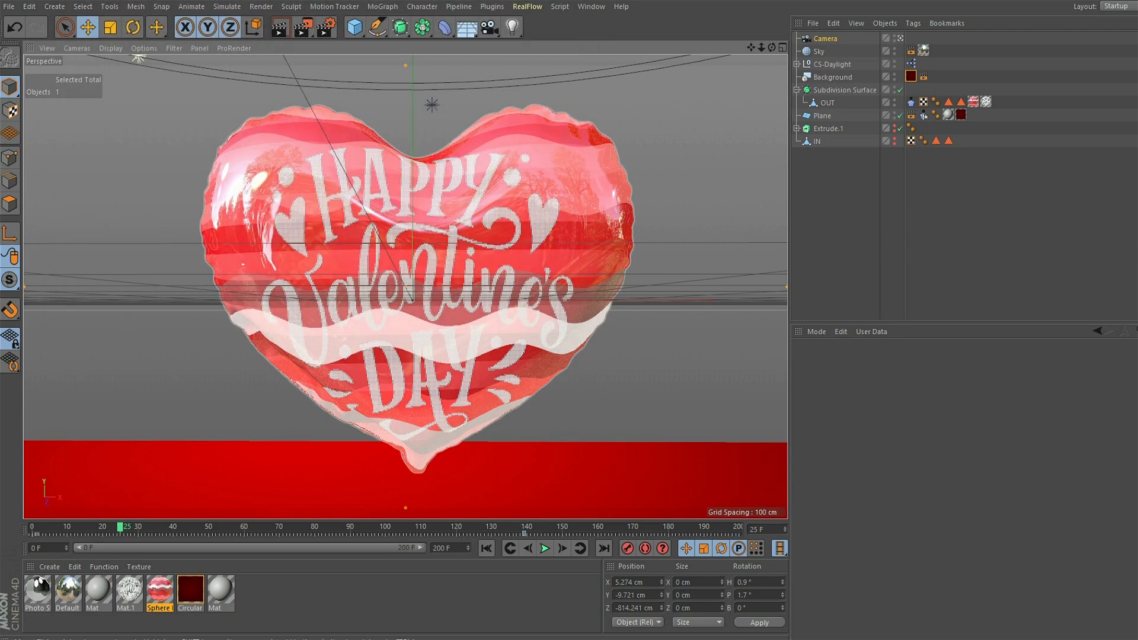
- Return to frame 0 and delete the keyframe near frame 140
left_click(487, 549)
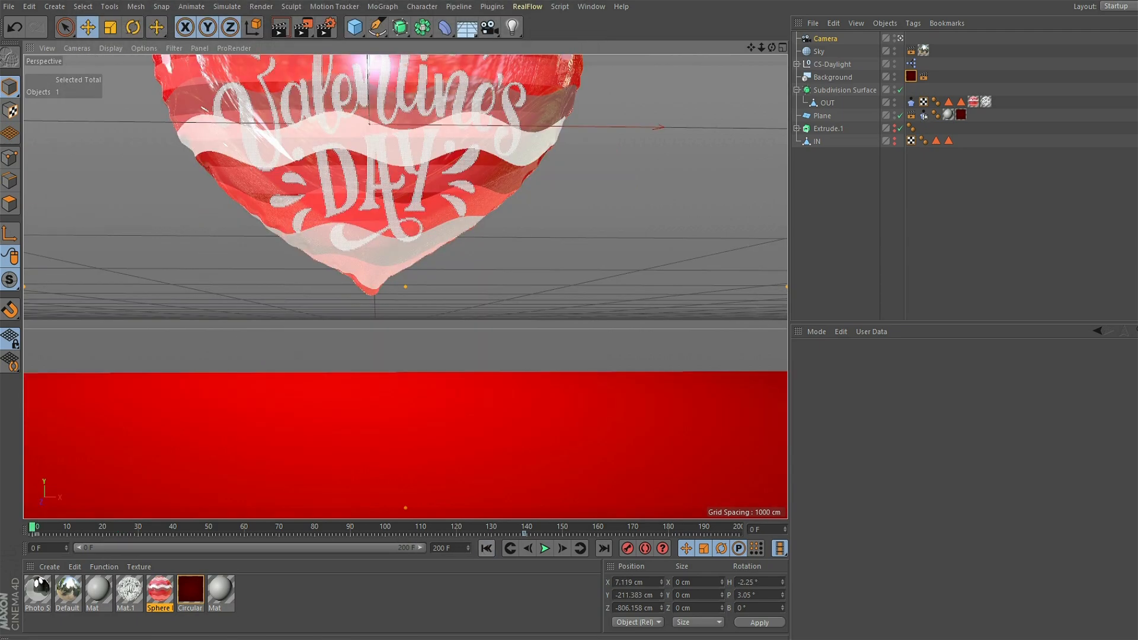
left_click(524, 534)
key("Delete")
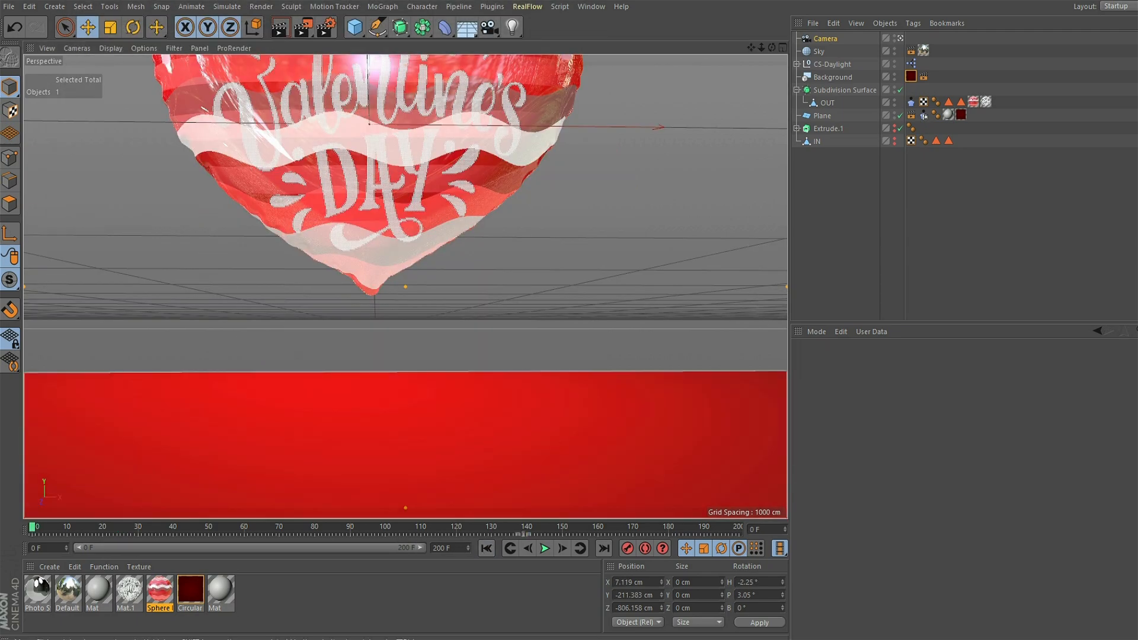
- Frame the whole heart balloon through the camera at frame 0, at about X -6, Y -29, Z -757 cm
left_click_drag(751, 47, 792, 219)
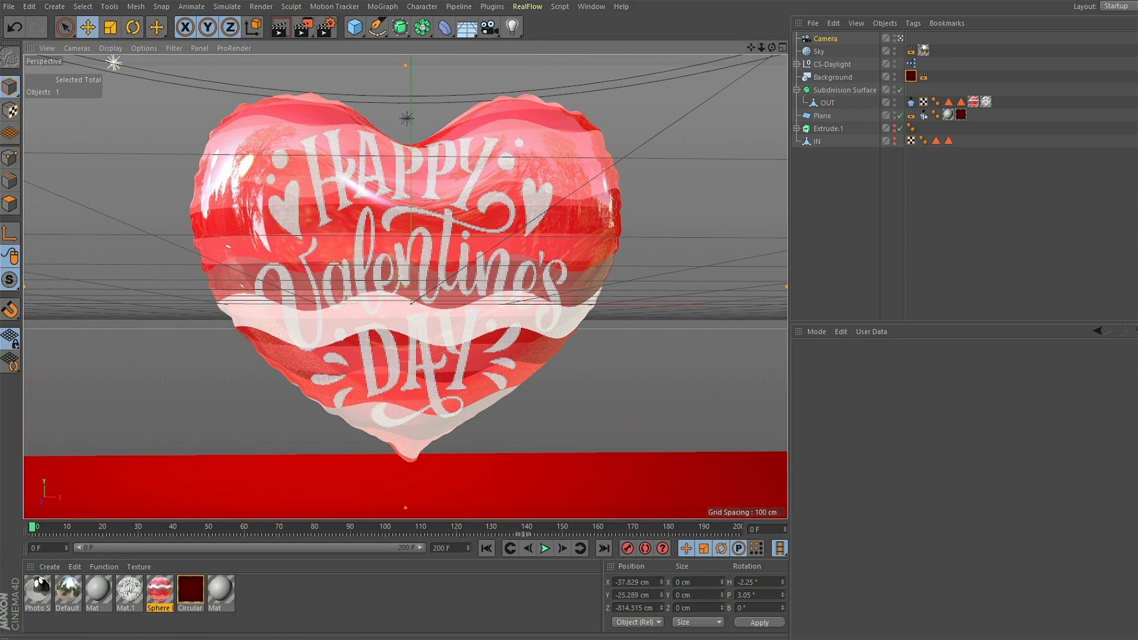
mouse_move(761, 48)
left_mouse_down()
mouse_move(775, 47)
mouse_move(752, 65)
mouse_move(768, 44)
left_mouse_up()
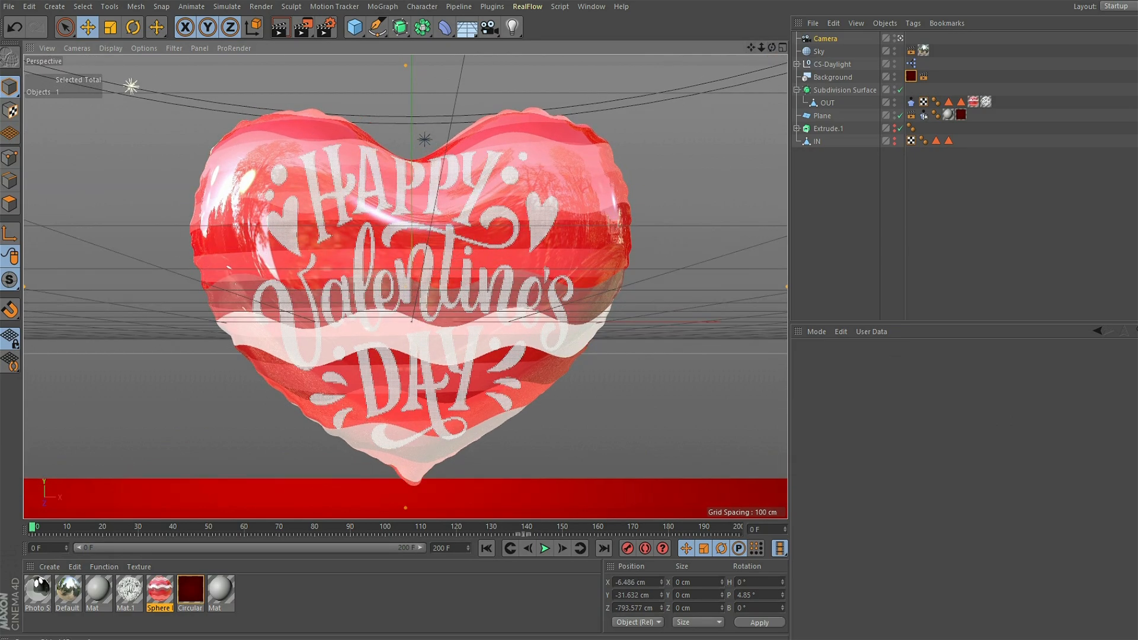
left_click(825, 39)
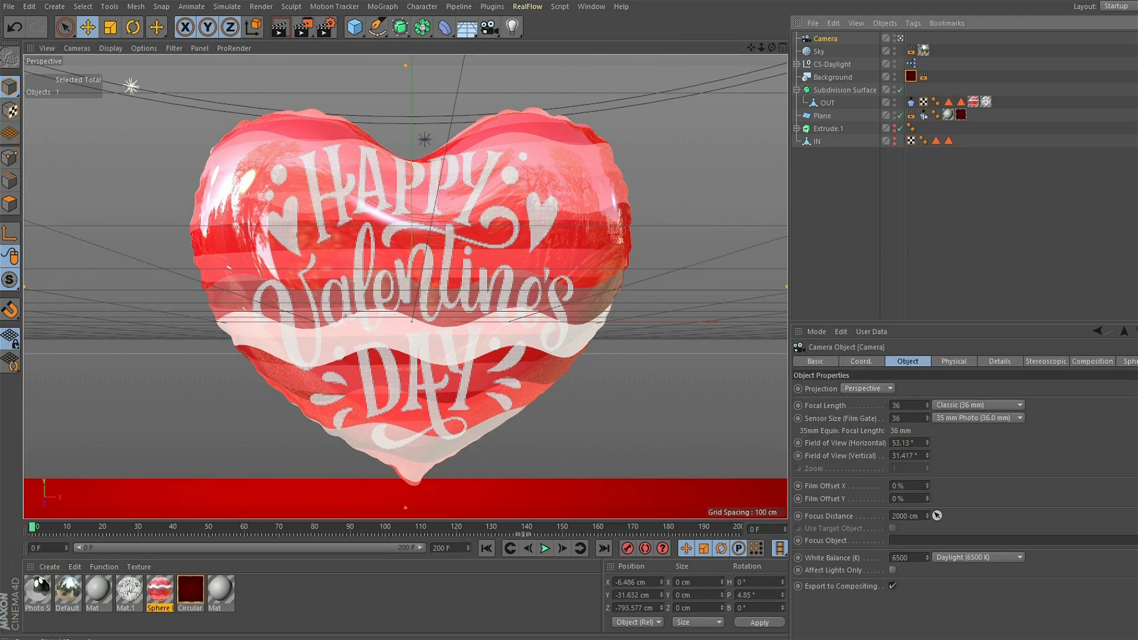
left_click_drag(762, 47, 776, 48)
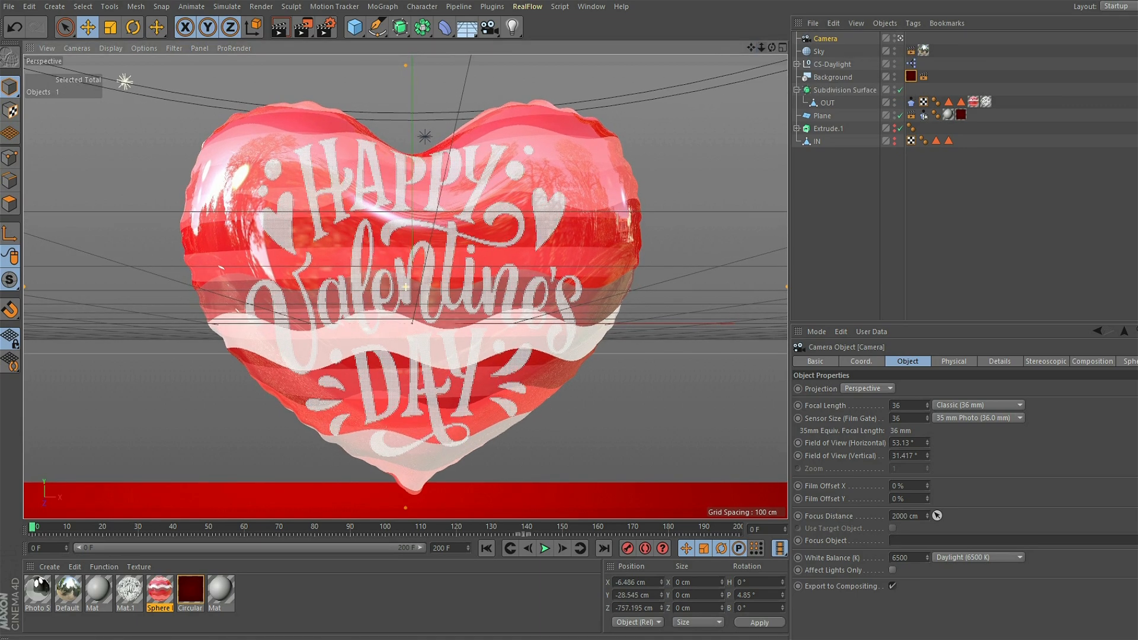
- Play the fall through the camera to check the framing, then return to frame 0
left_click(545, 549)
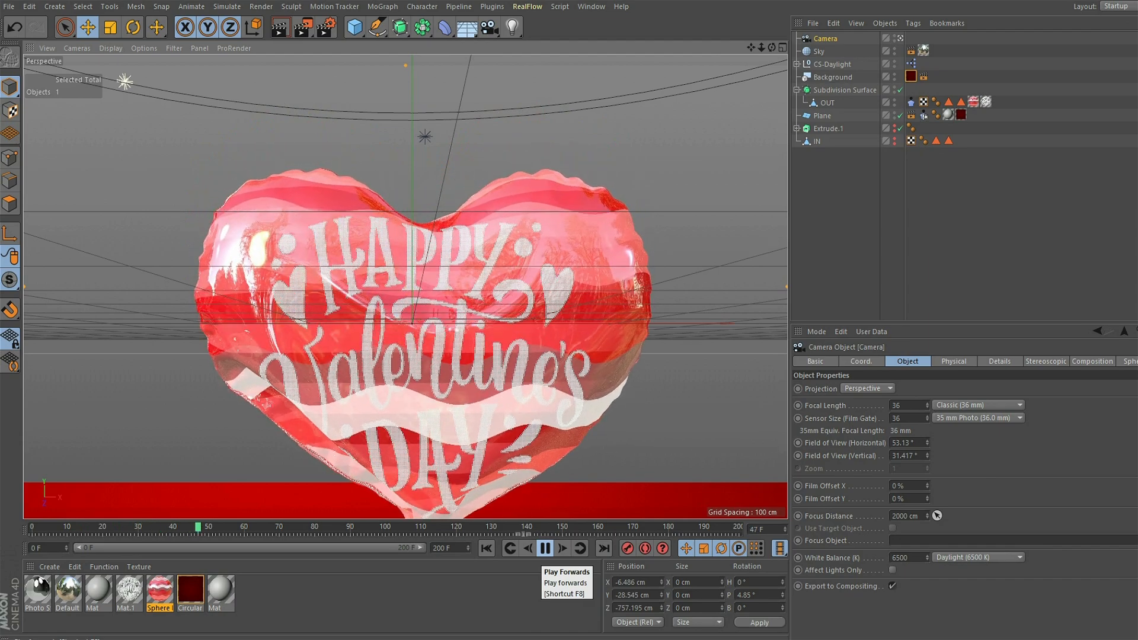
left_click(545, 548)
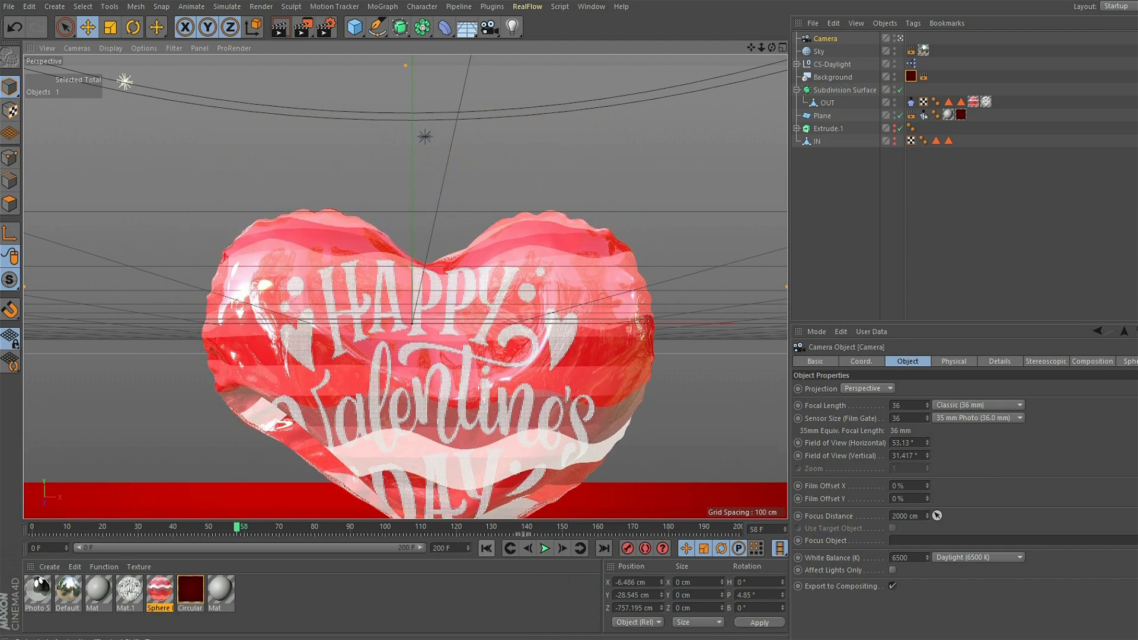
left_click(486, 549)
- Move the camera closer to the balloon, at about X -6, Y -6, Z -488 cm, and preview the start of the fall
left_click_drag(762, 47, 830, 48)
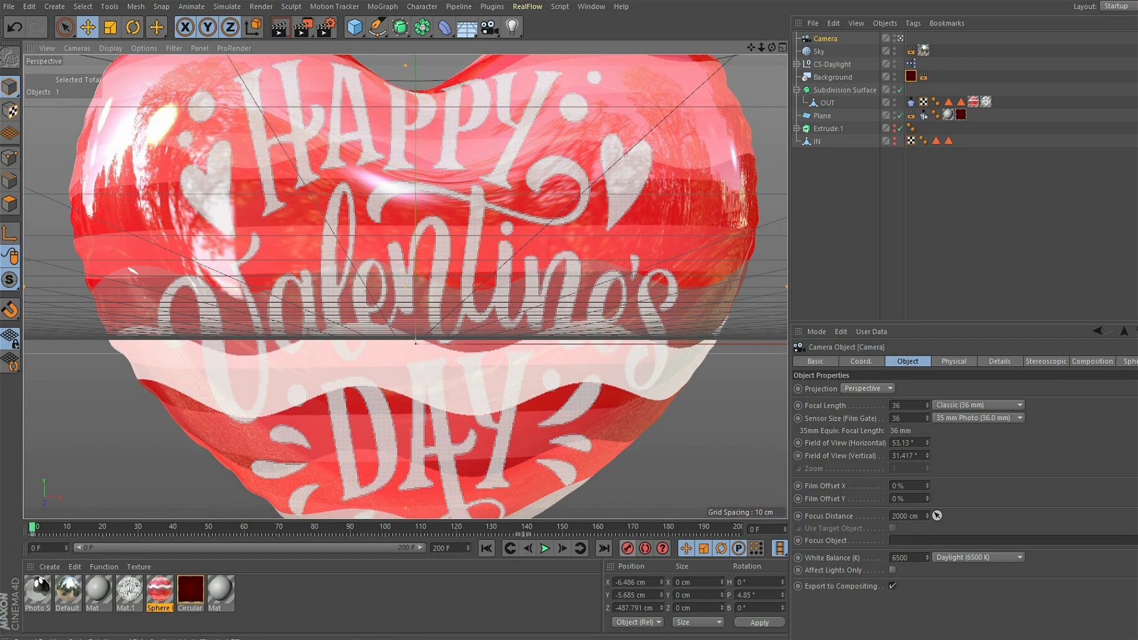
left_click(545, 548)
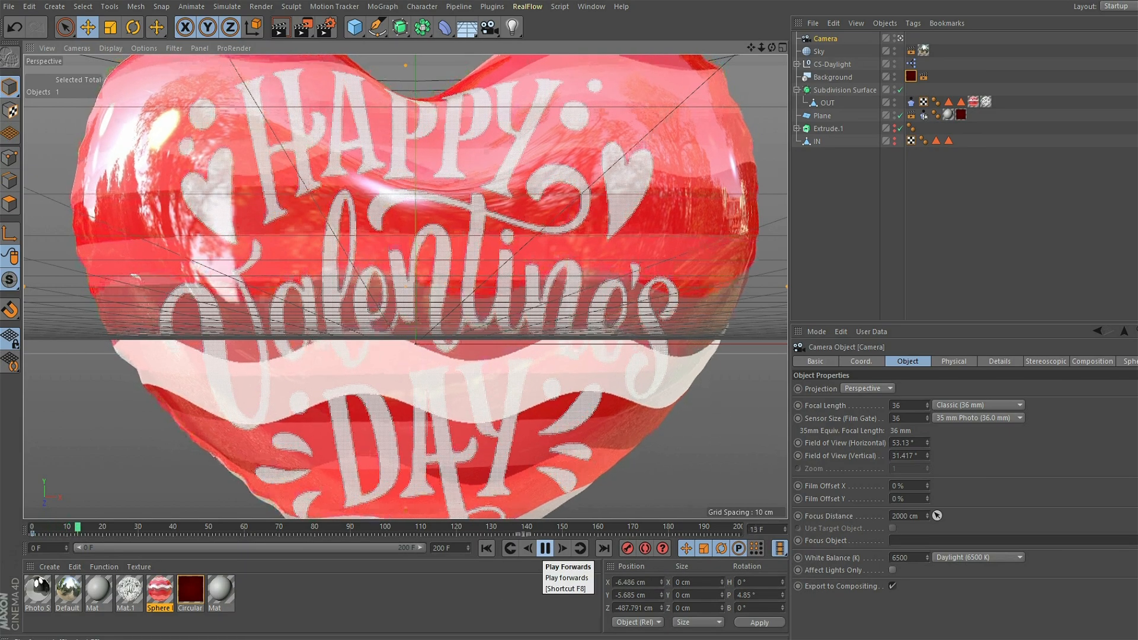
left_click(545, 549)
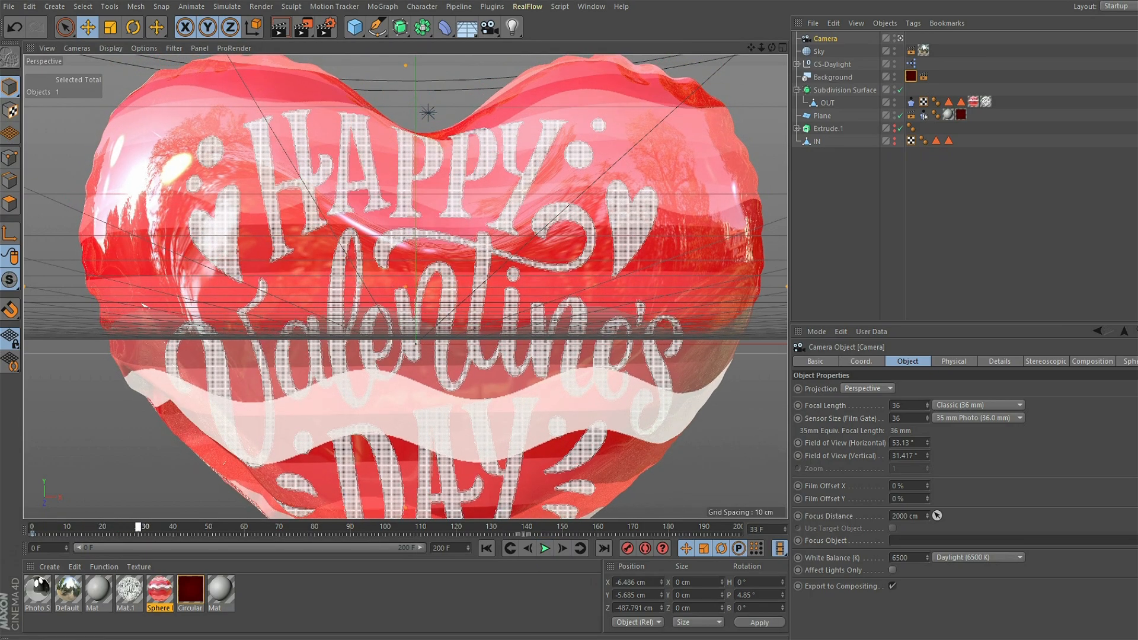
- At frame 40, turn on Autokeying and key the camera at about X 15, Y -67, Z -483 cm
left_click_drag(180, 527, 173, 527)
left_click(645, 549)
left_click_drag(751, 47, 718, 0)
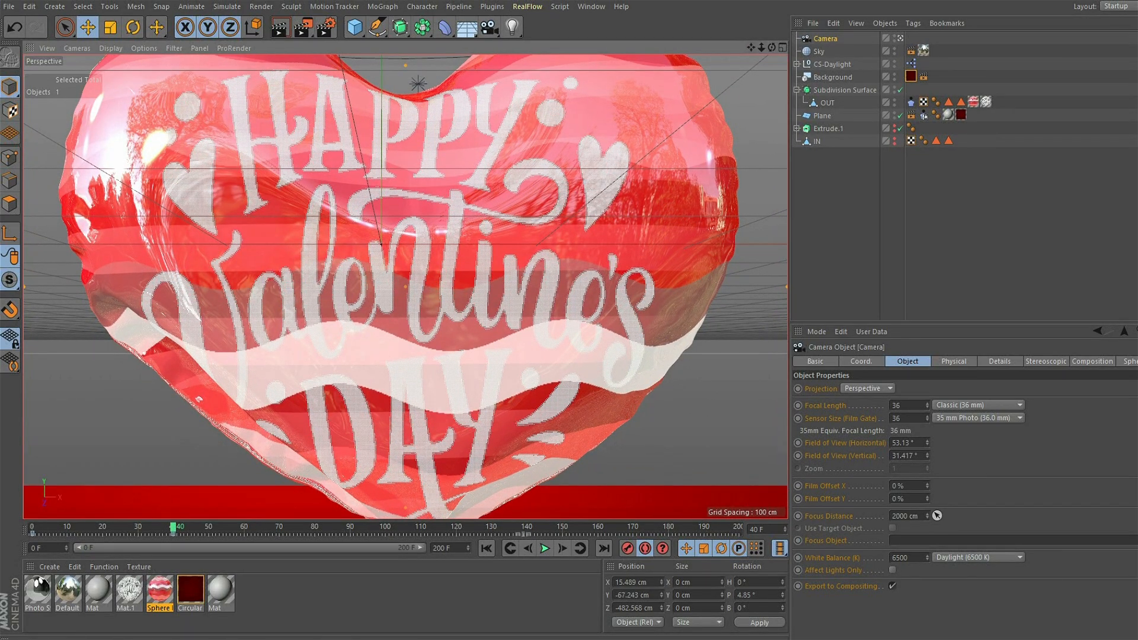
- Advance to frame 80 and key the camera lower, at about X 37, Y -207, Z -471 cm
left_click(544, 549)
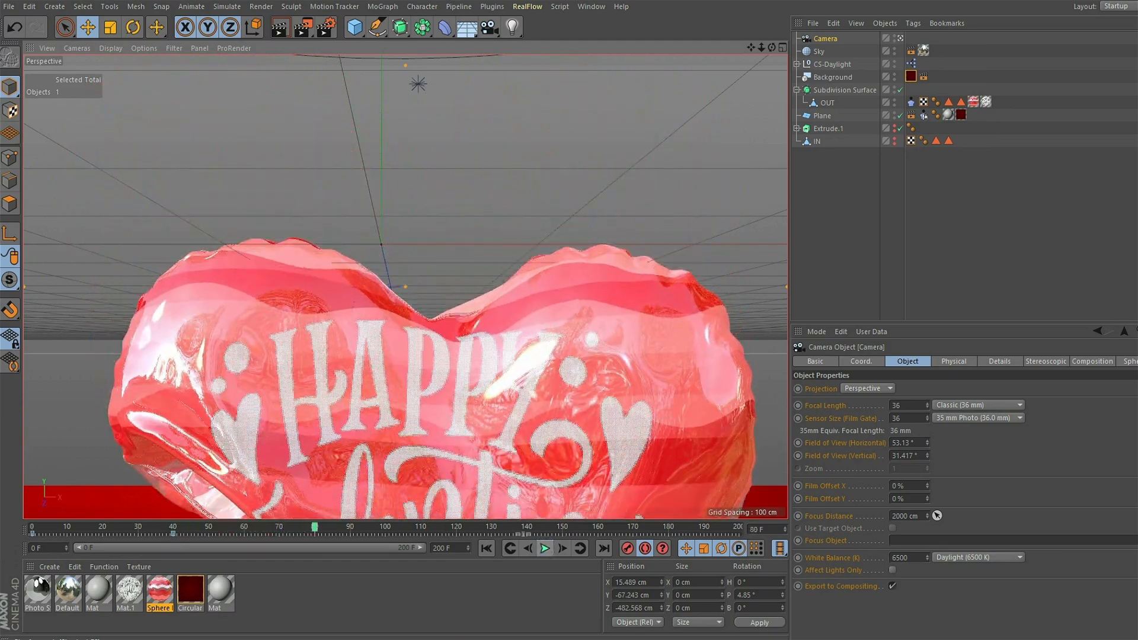
left_click(545, 548)
mouse_move(751, 48)
left_mouse_down()
mouse_move(722, 2)
mouse_move(749, 37)
mouse_move(740, 1)
mouse_move(756, 41)
mouse_move(759, 33)
left_mouse_up()
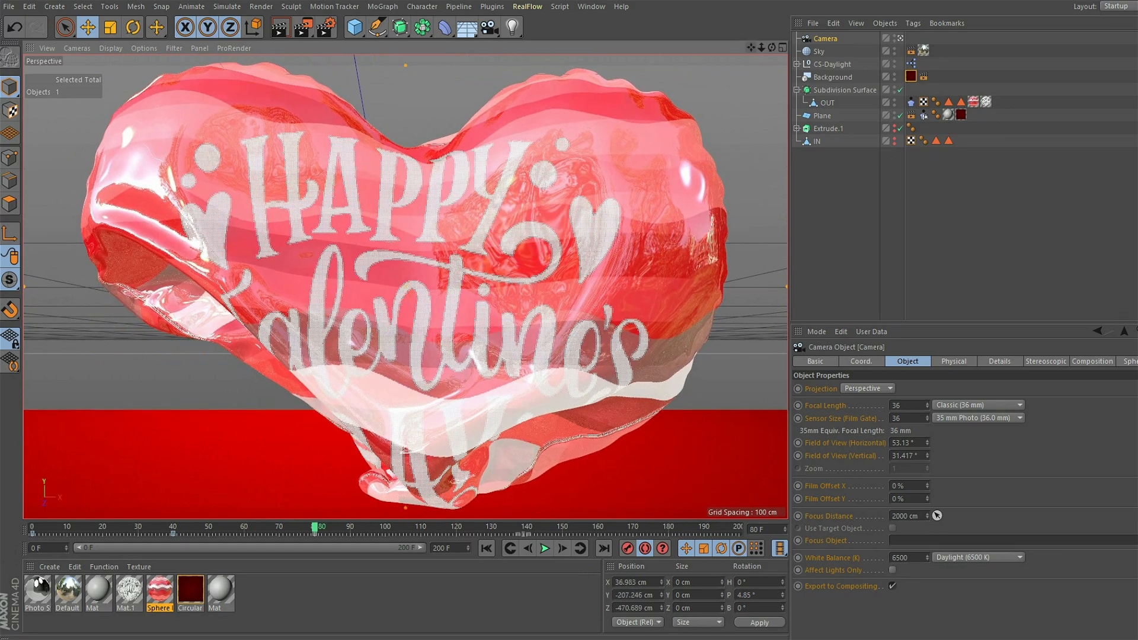
- Play the balloon's landing through the camera and stop at frame 110
left_click(545, 549)
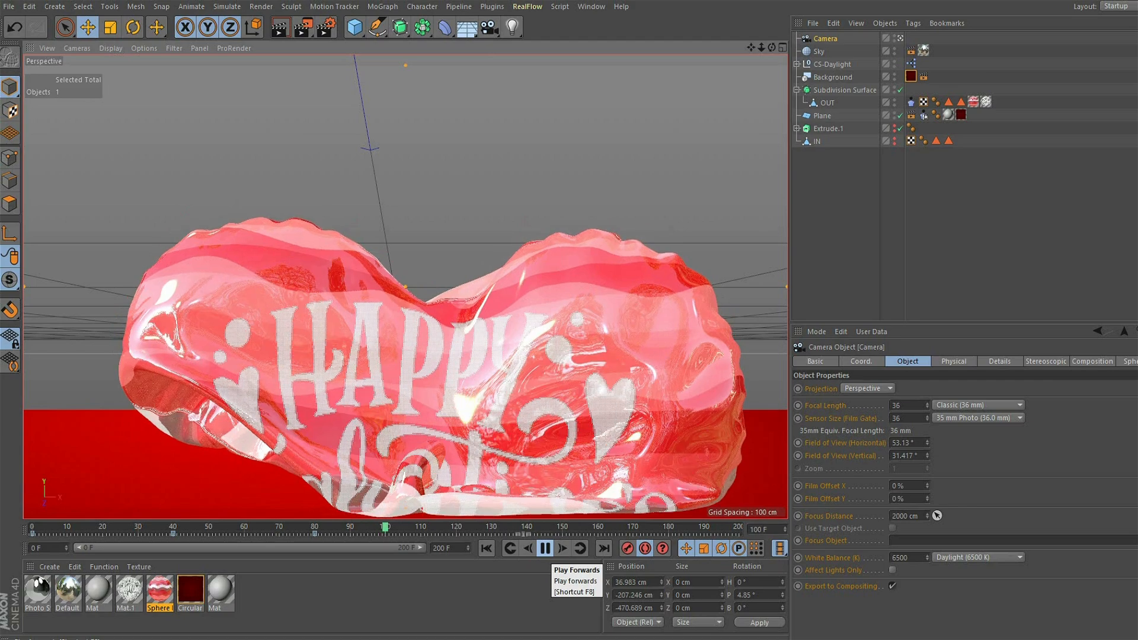
left_click(545, 549)
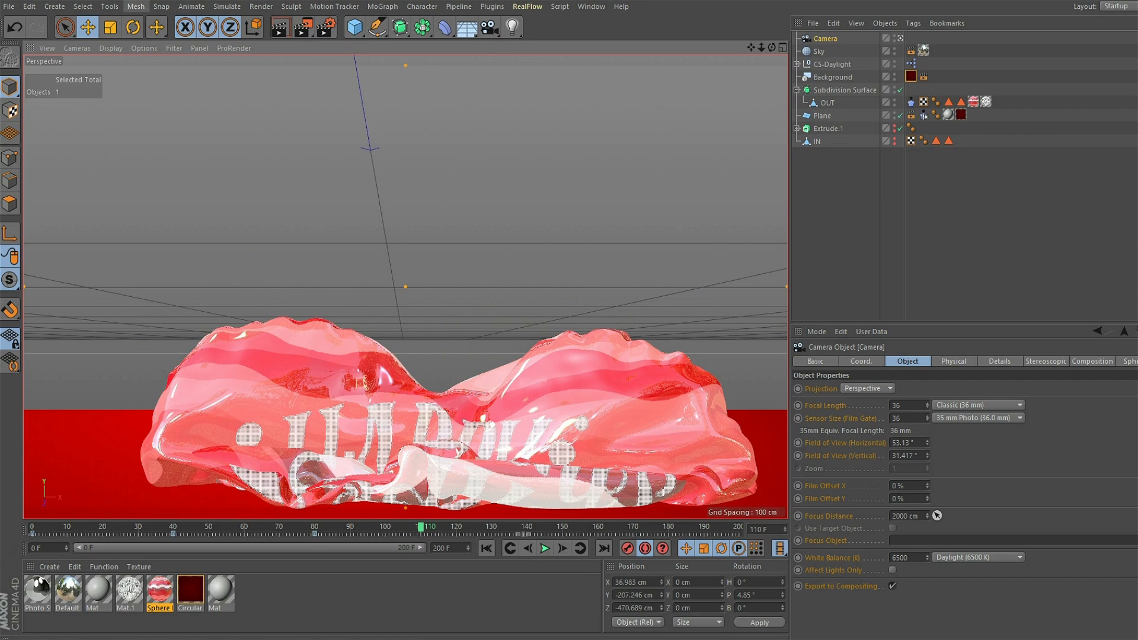
- Set the last frame of the render output range to 110
left_click(326, 27)
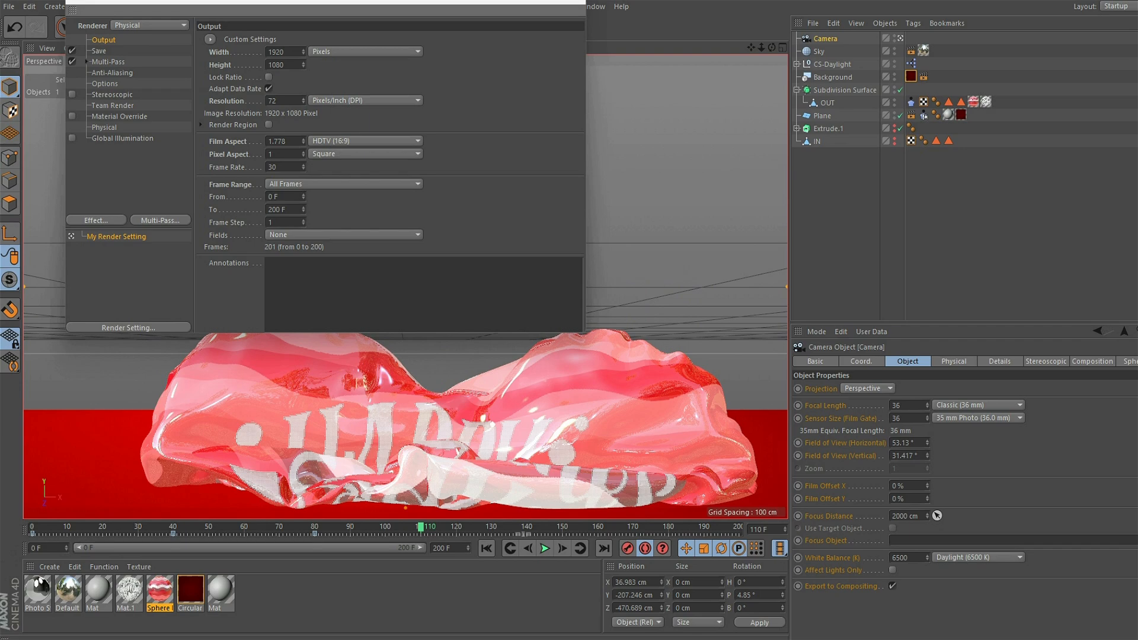
left_click_drag(280, 209, 267, 209)
type("110")
key("Return")
- Shorten the project timeline to end at frame 110 and close the render settings
double_click(439, 548)
type("110")
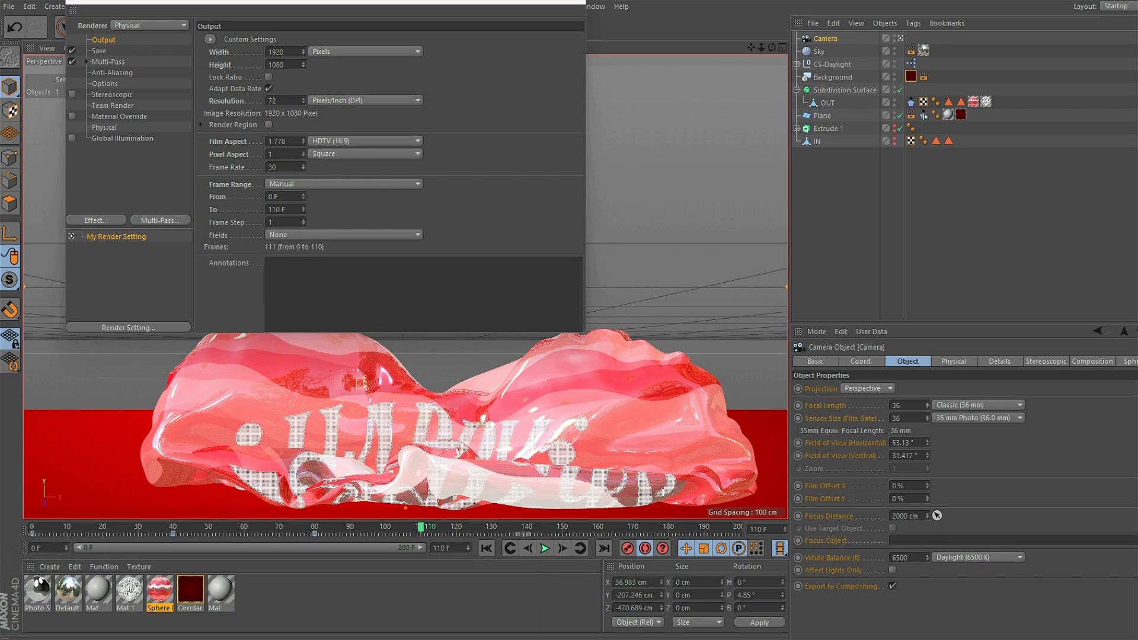
key("Return")
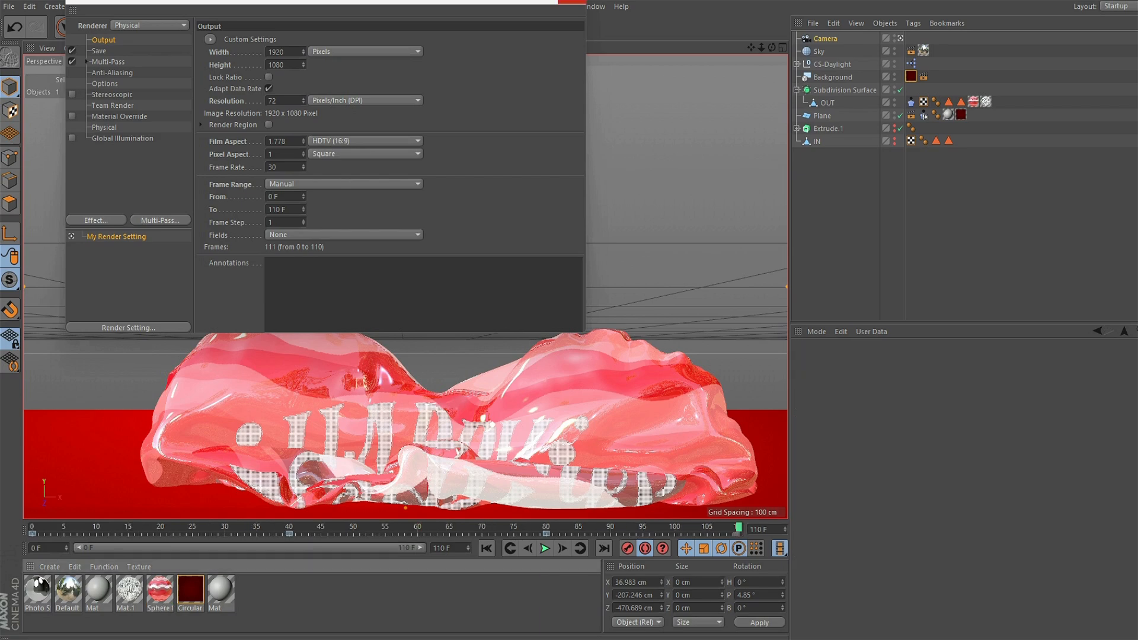
left_click(573, 2)
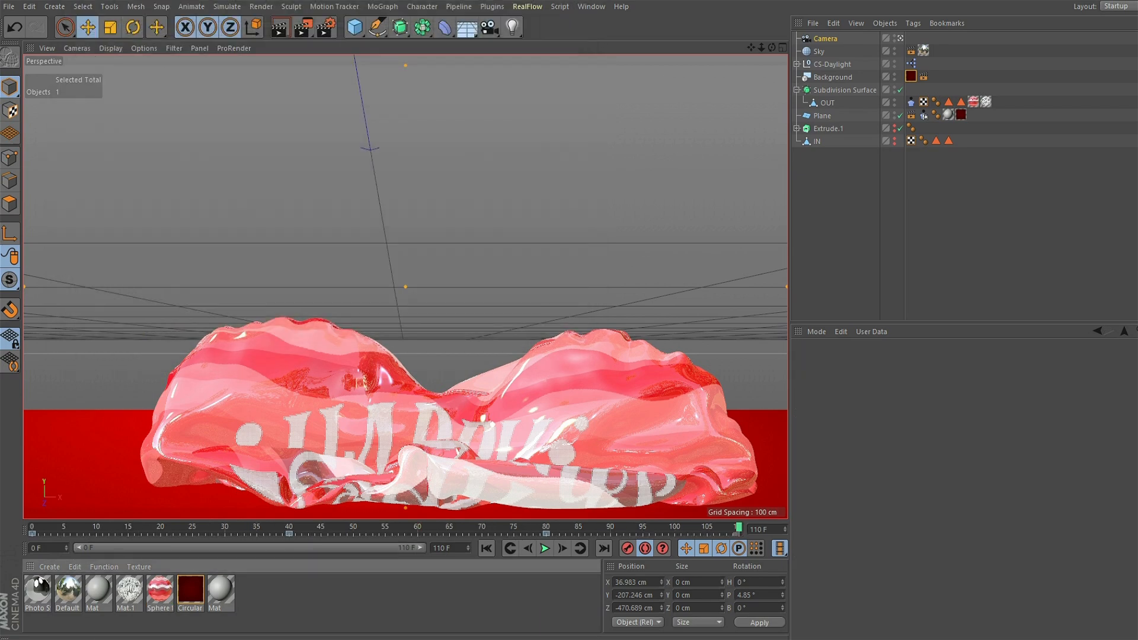
- Replay the shortened animation from the start to check the camera move, then return to frame 0
left_click(486, 548)
left_click(544, 549)
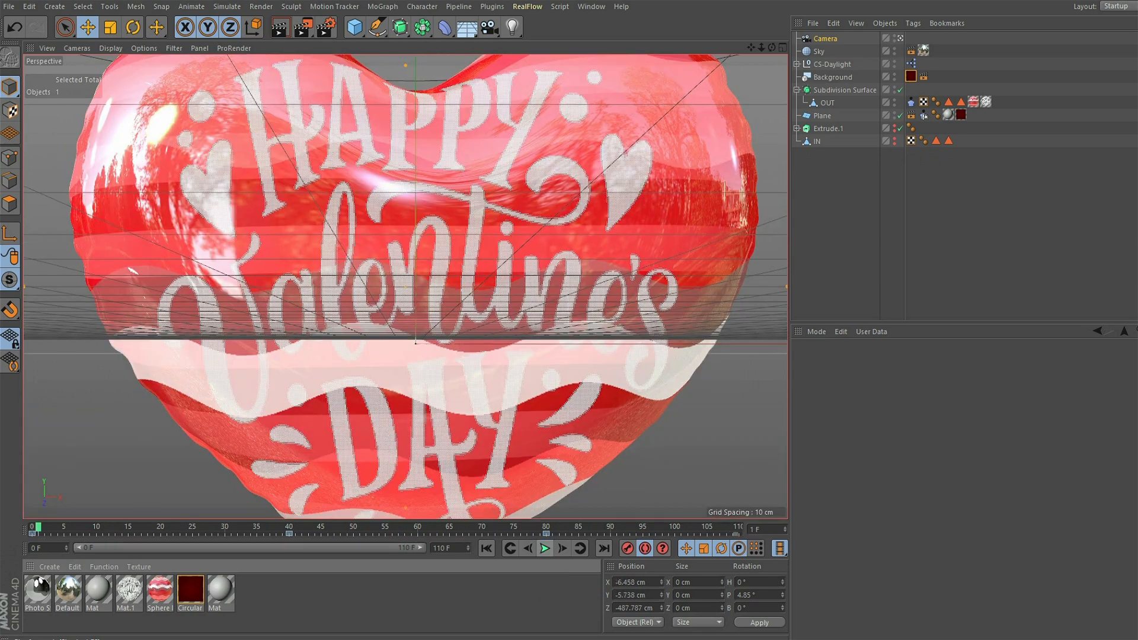
left_click(546, 549)
key("shift+f")
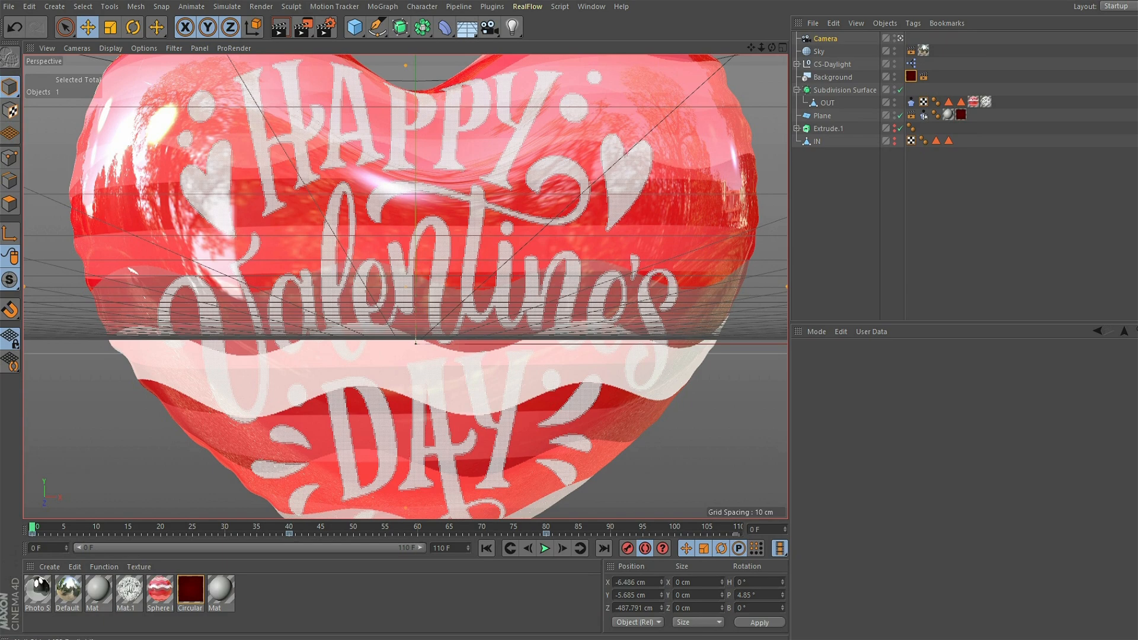
- Key the camera farther back at frame 0, at about X -6, Y -30, Z -774 cm, and play the animation
left_click(826, 38)
key("h")
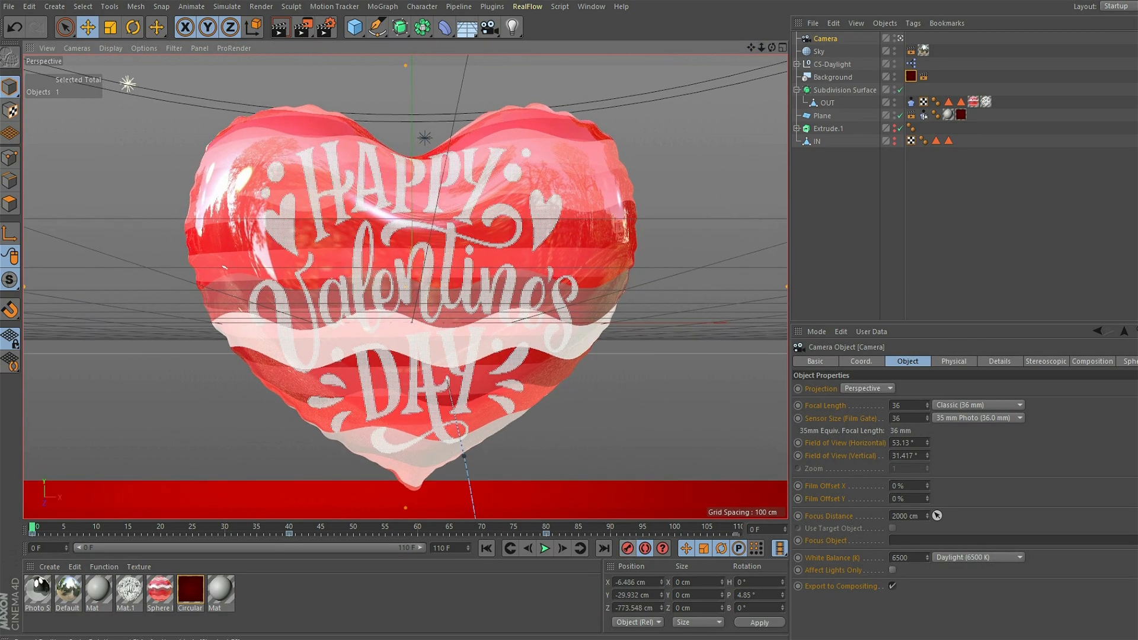
key("F8")
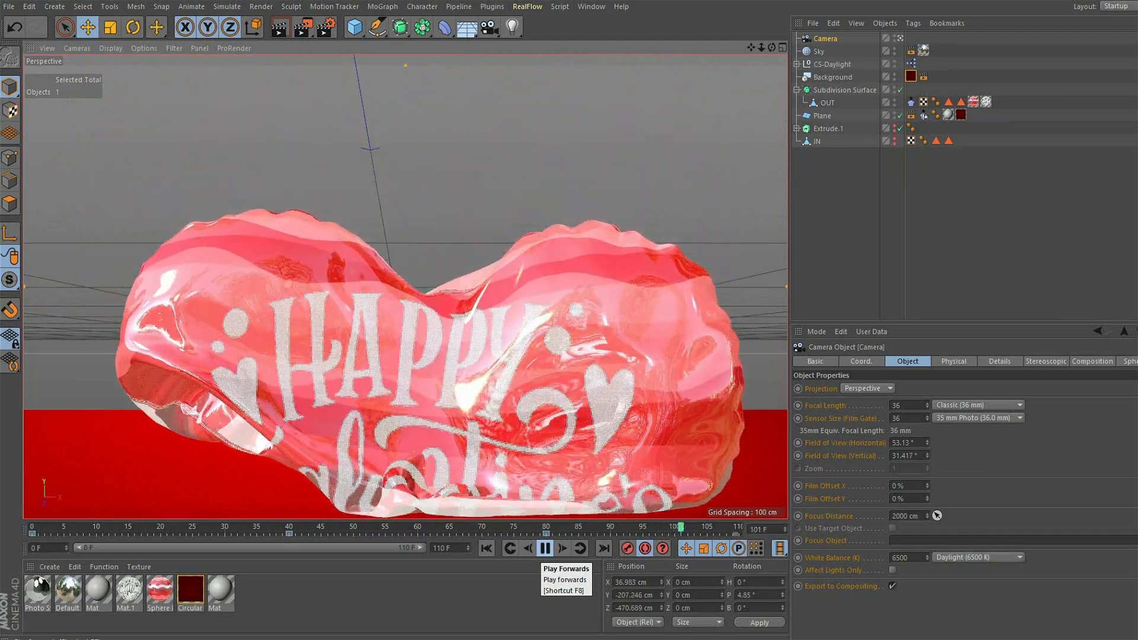
left_click(545, 549)
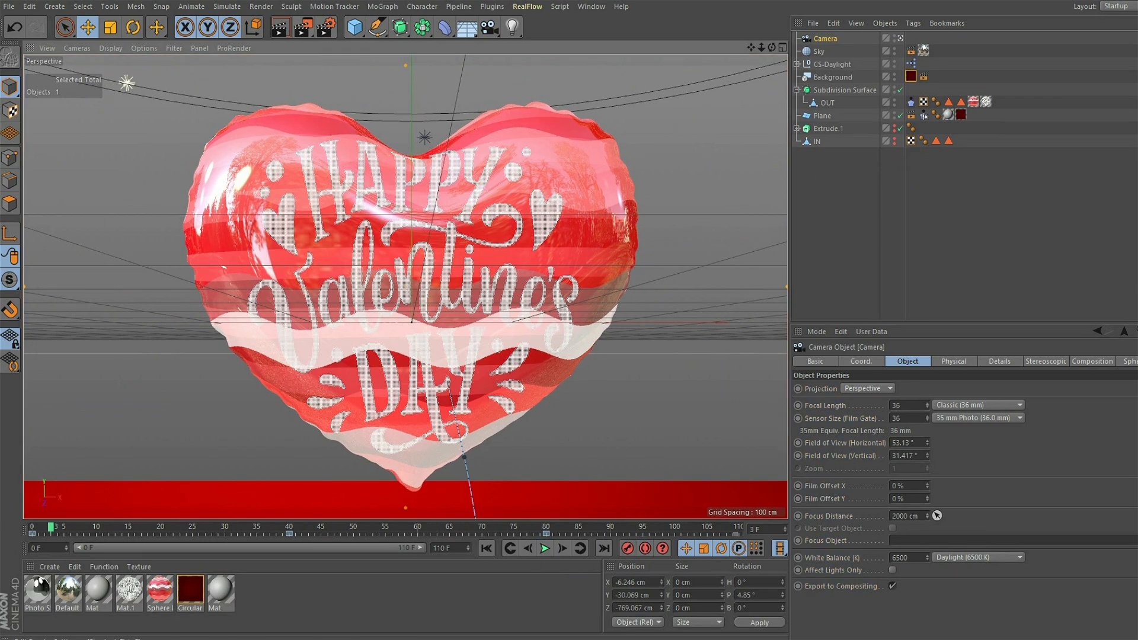
- Choose Physical as the renderer in the render settings
left_click(325, 26)
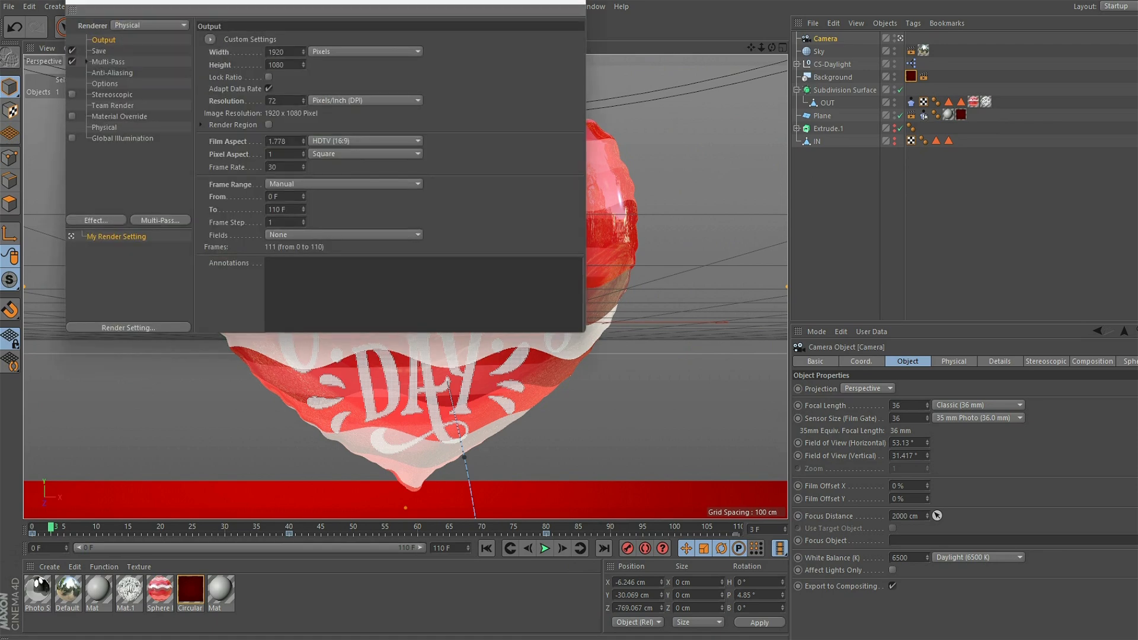
left_click(150, 25)
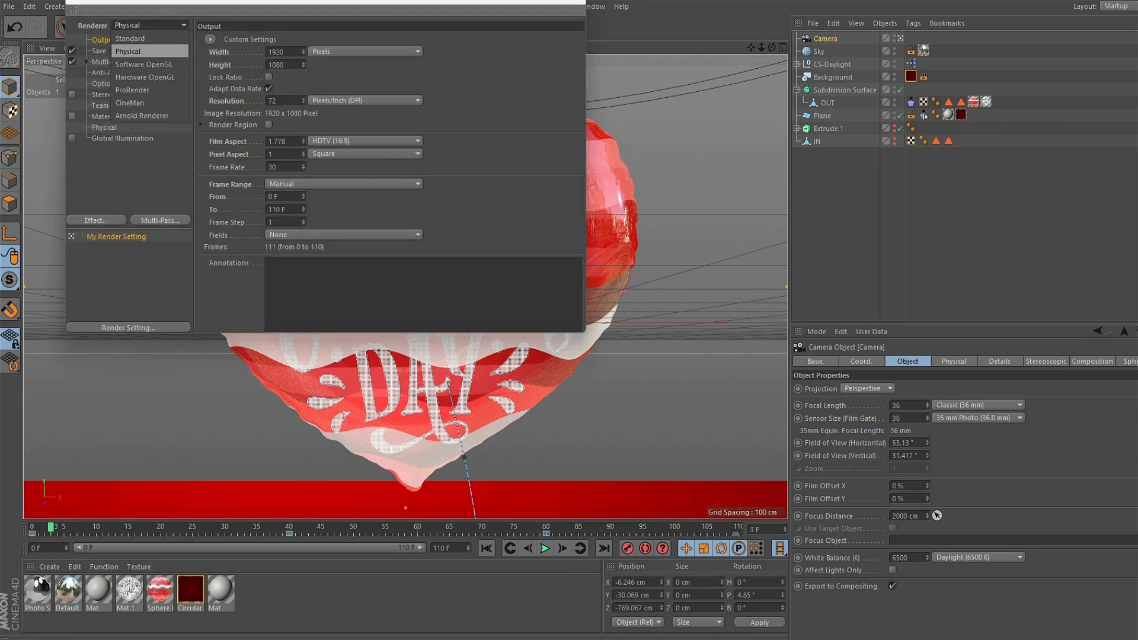
left_click(143, 51)
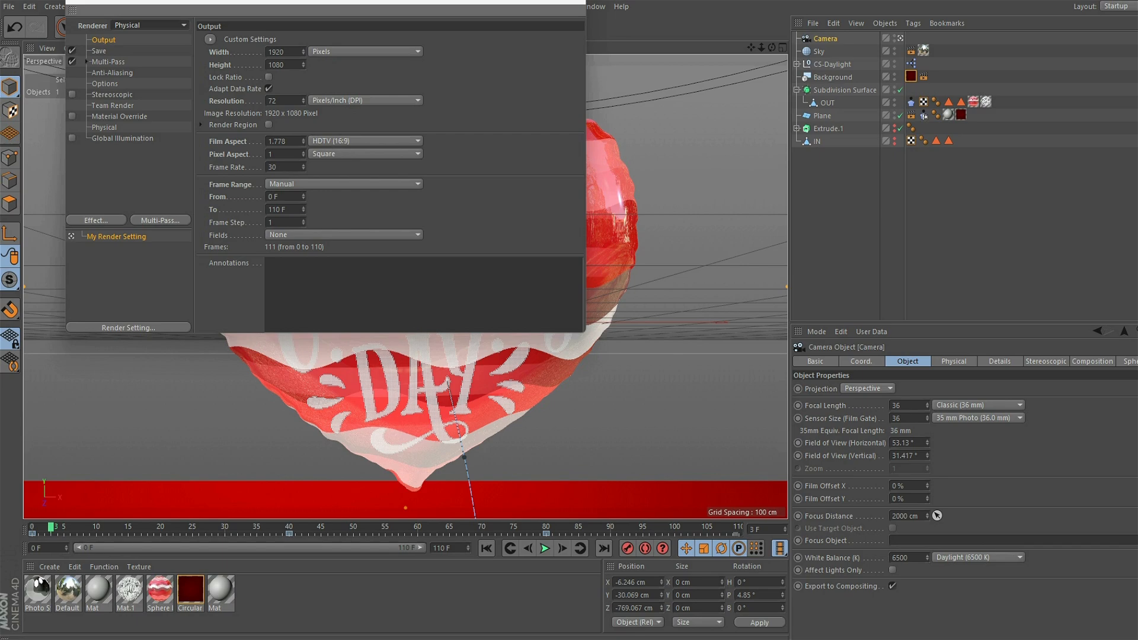
left_click(150, 26)
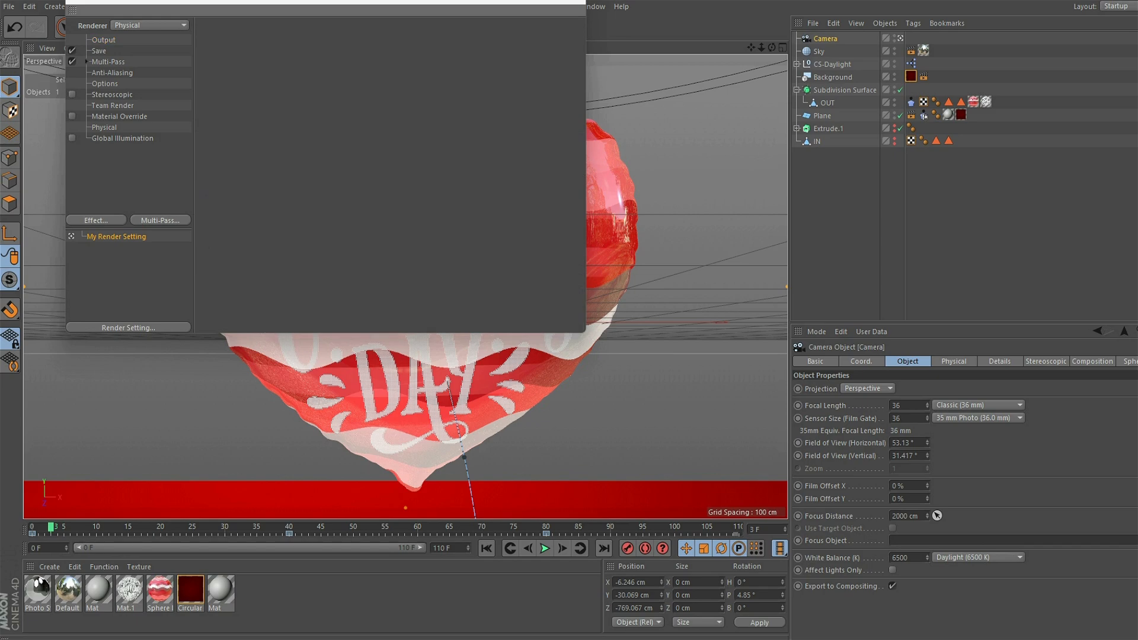
- Enable Global Illumination for the render and open the Physical renderer's basic properties
left_click(72, 138)
left_click(104, 128)
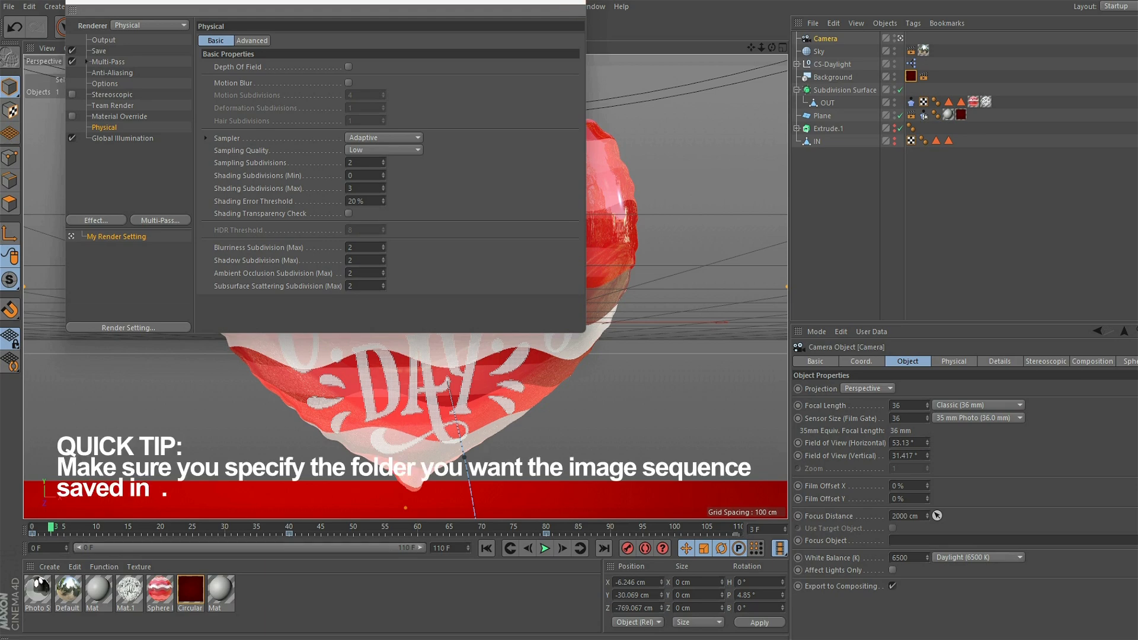
- Set the regular image format to JPG, turn off saving of the multi-pass image, and close the render settings
left_click(99, 51)
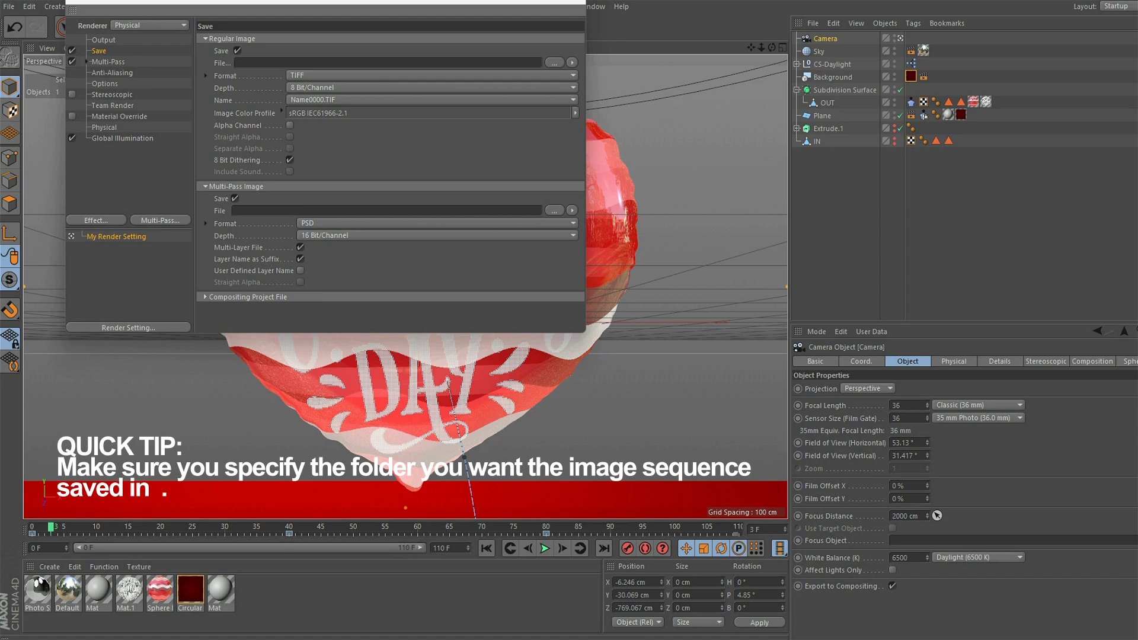
left_click(432, 75)
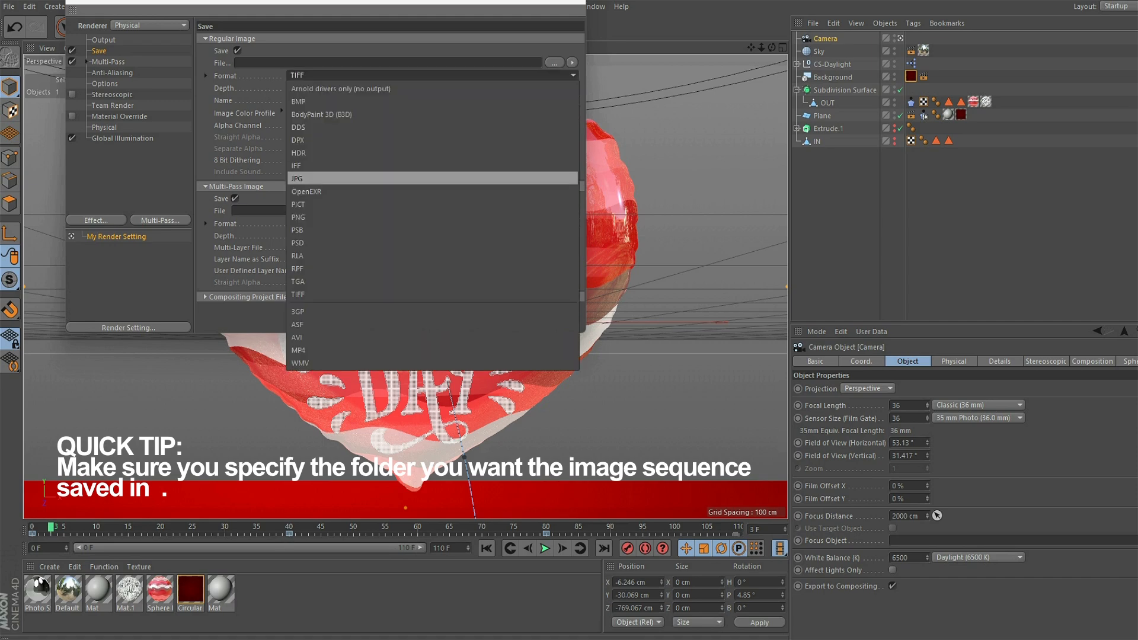
left_click(308, 179)
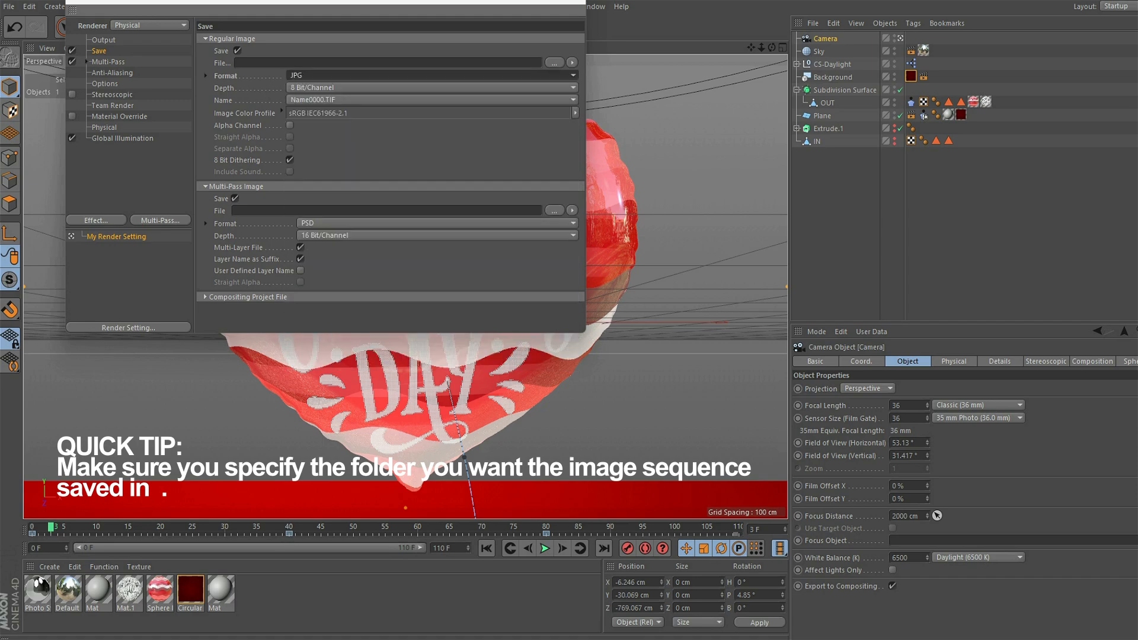
left_click(236, 198)
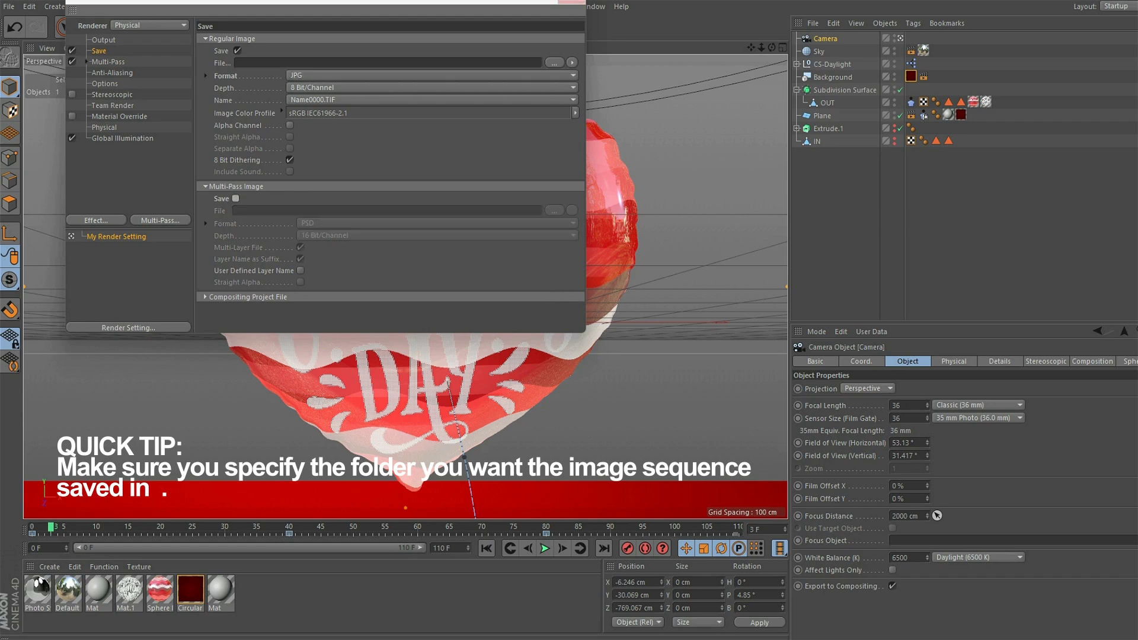
left_click_drag(486, 2, 502, 17)
left_click(588, 10)
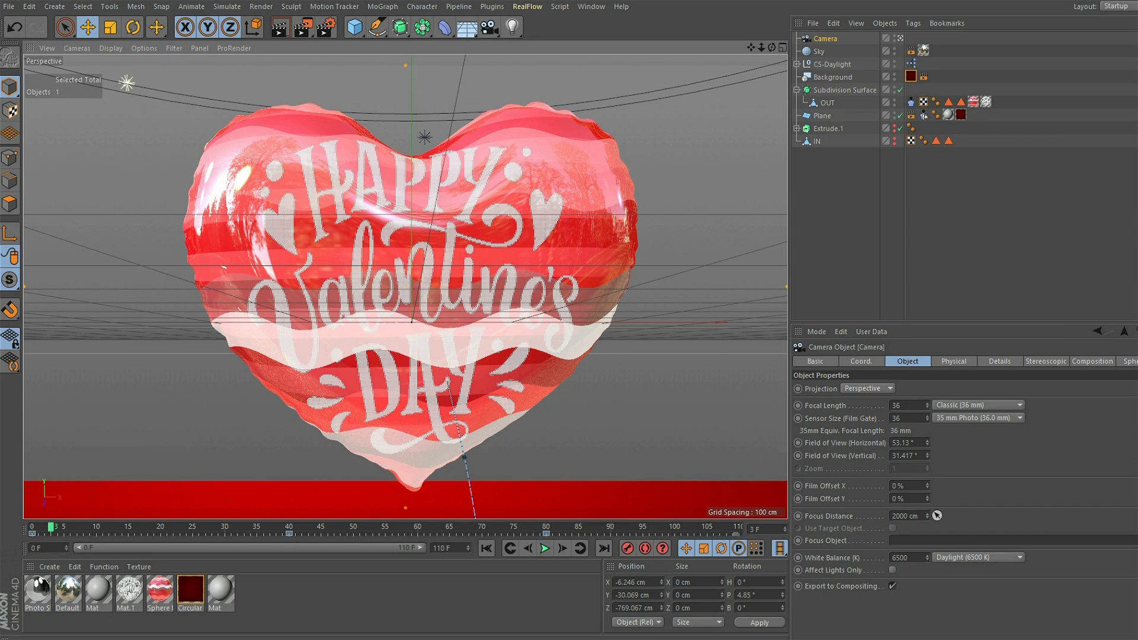